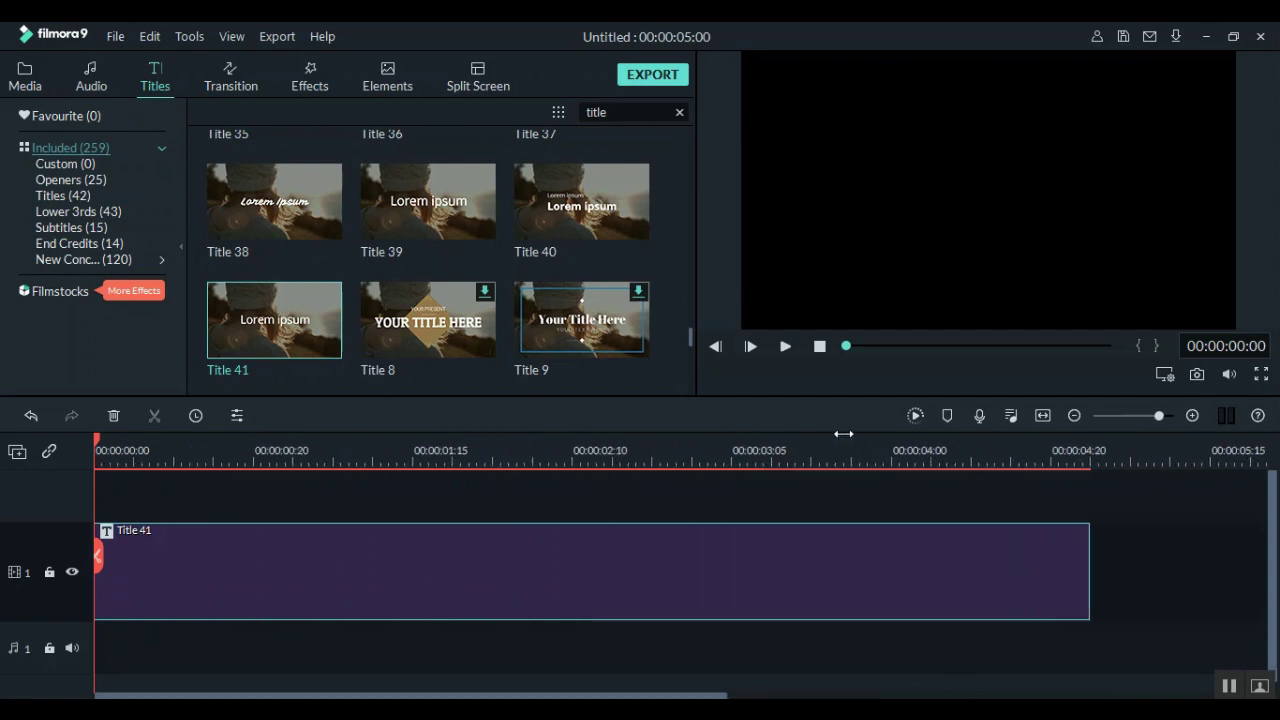
Split the Title 41 clip at 00:00:03:00 and delete the part after the cut.
{"action": "scroll", "coordinate": [1060, 450], "scroll_direction": "up", "scroll_amount": 1}
{"action": "scroll", "coordinate": [1097, 440], "scroll_direction": "down", "scroll_amount": 1}
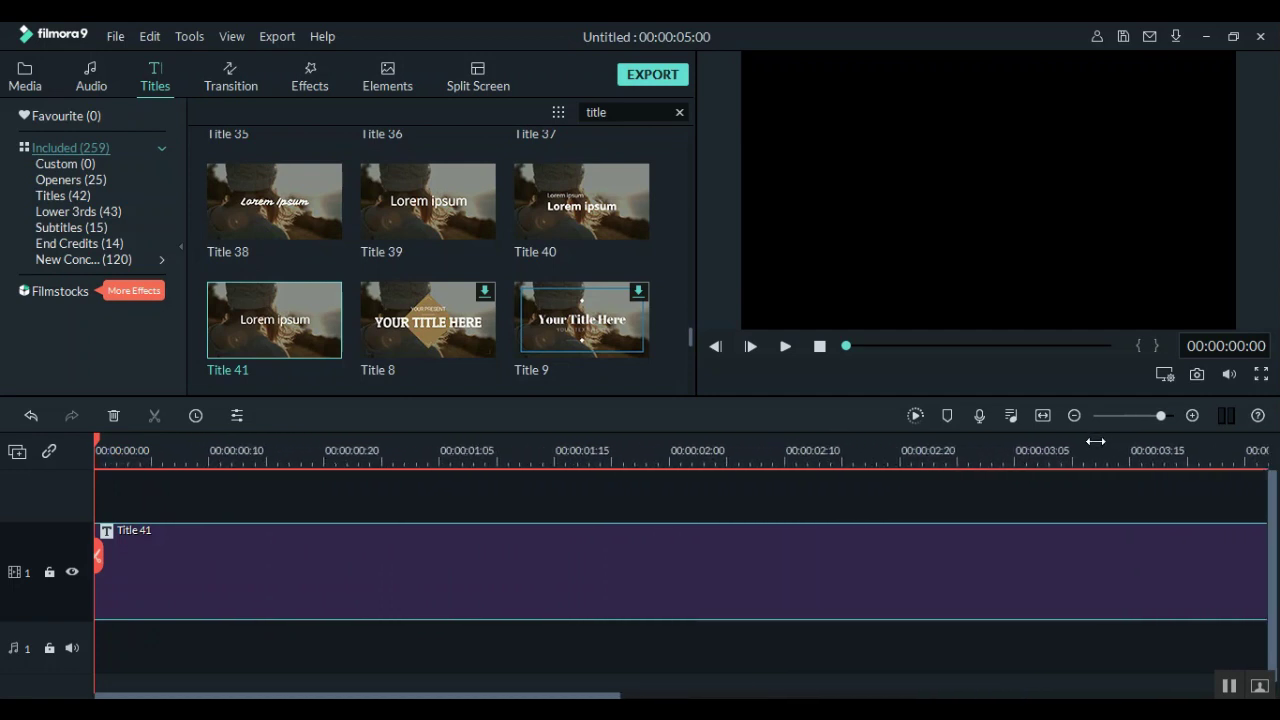
{"action": "left_click", "coordinate": [1192, 415]}
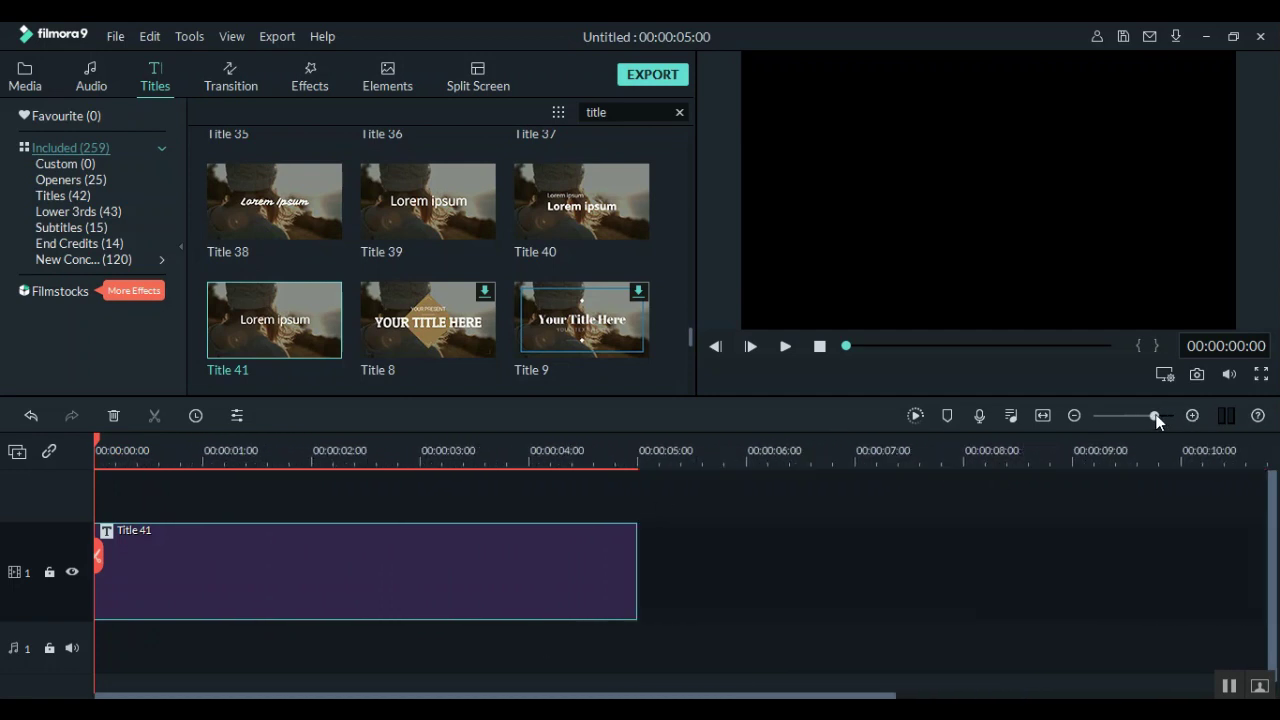
{"action": "left_click_drag", "start_coordinate": [354, 695], "coordinate": [756, 697]}
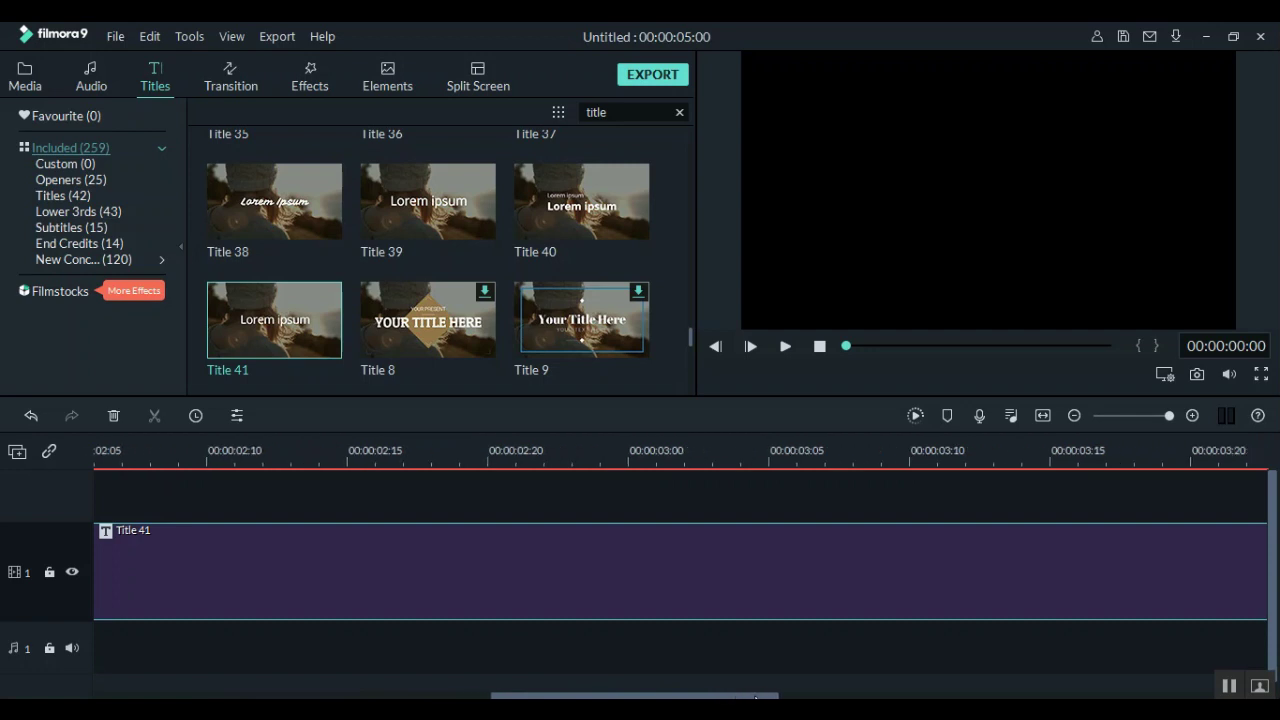
{"action": "left_click", "coordinate": [629, 470]}
{"action": "left_click", "coordinate": [628, 556]}
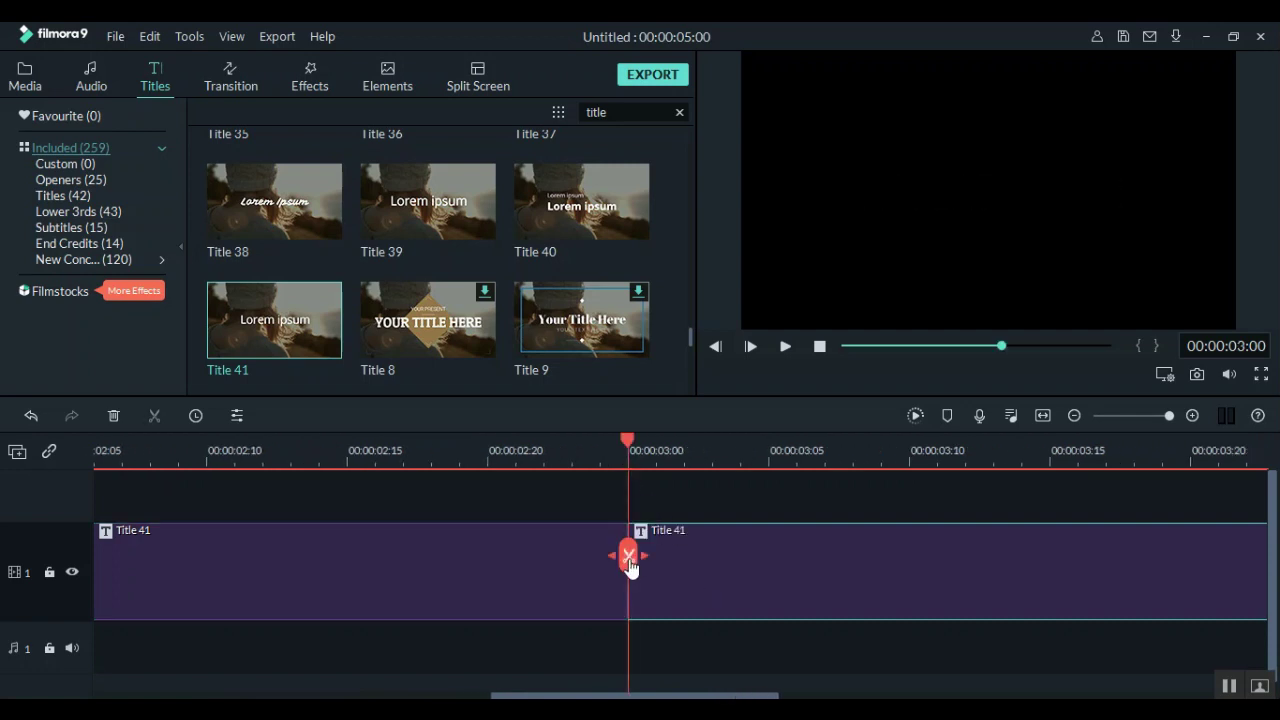
{"action": "key", "text": "Delete"}
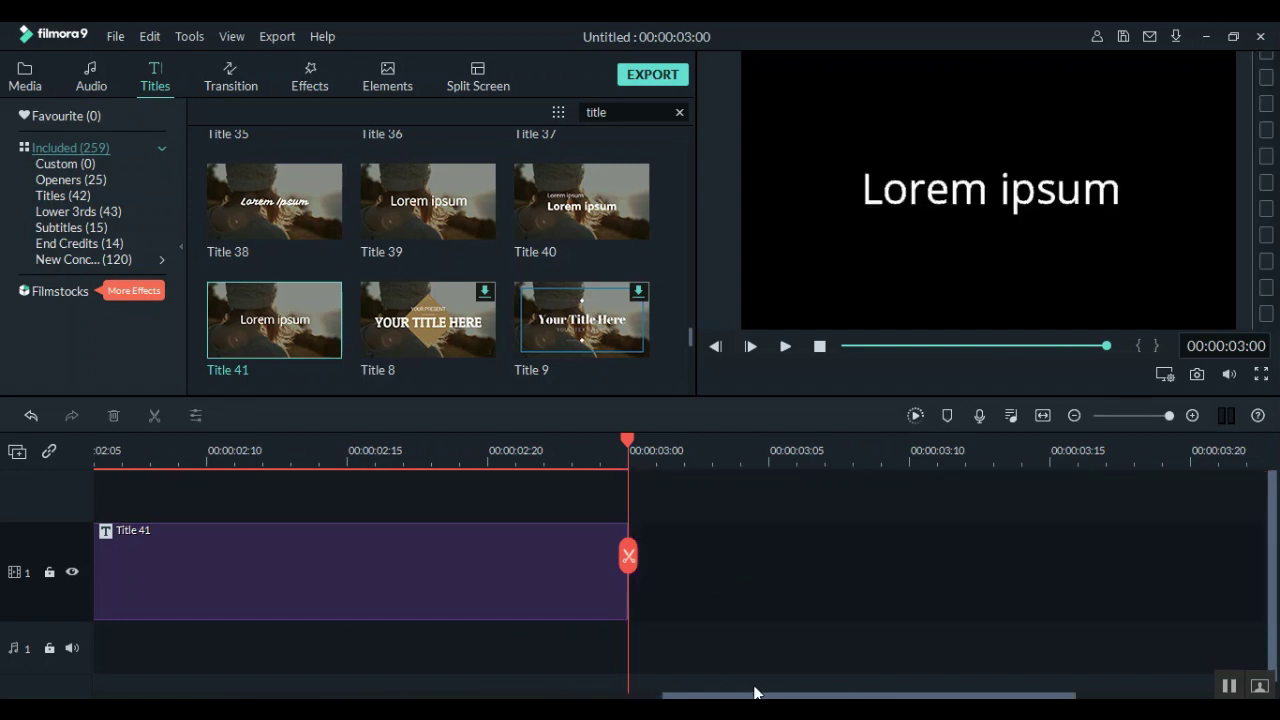
Open the Title 41 clip in the advanced text editor and set its text to No Animation.
{"action": "left_click_drag", "start_coordinate": [472, 696], "coordinate": [12, 656]}
{"action": "left_click", "coordinate": [446, 557]}
{"action": "double_click", "coordinate": [664, 592]}
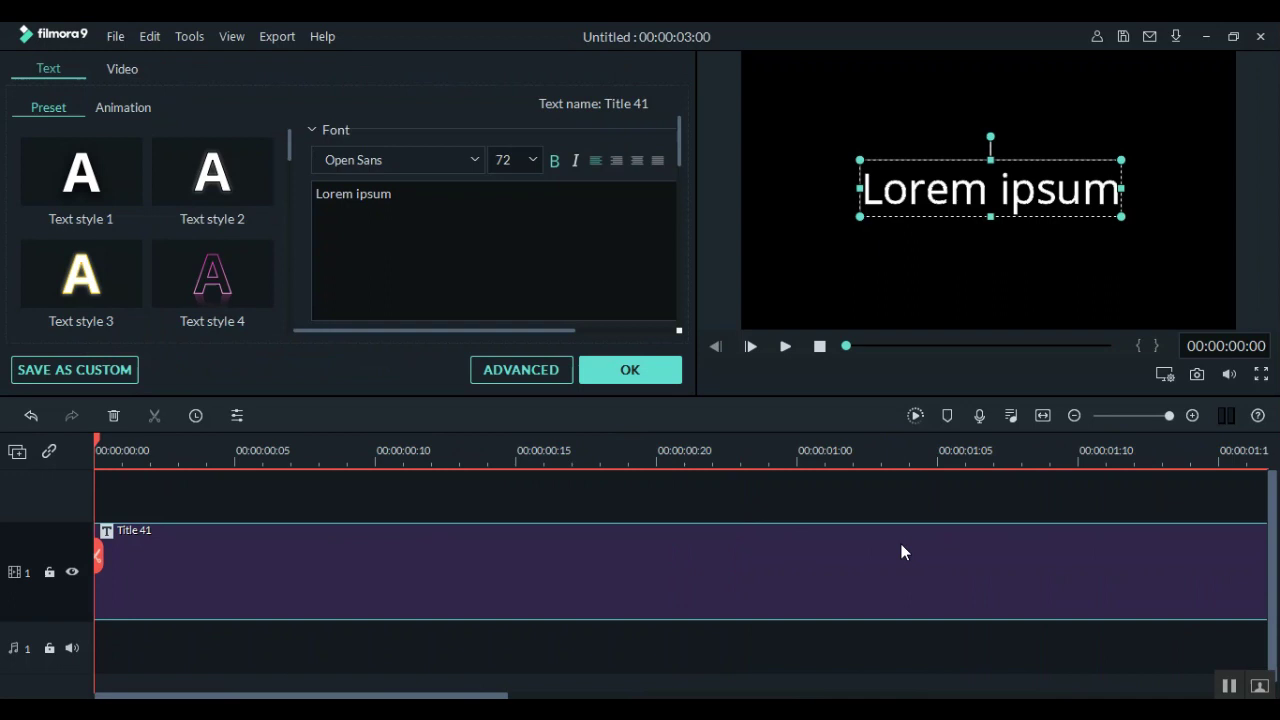
{"action": "left_click", "coordinate": [539, 375]}
{"action": "left_click", "coordinate": [304, 89]}
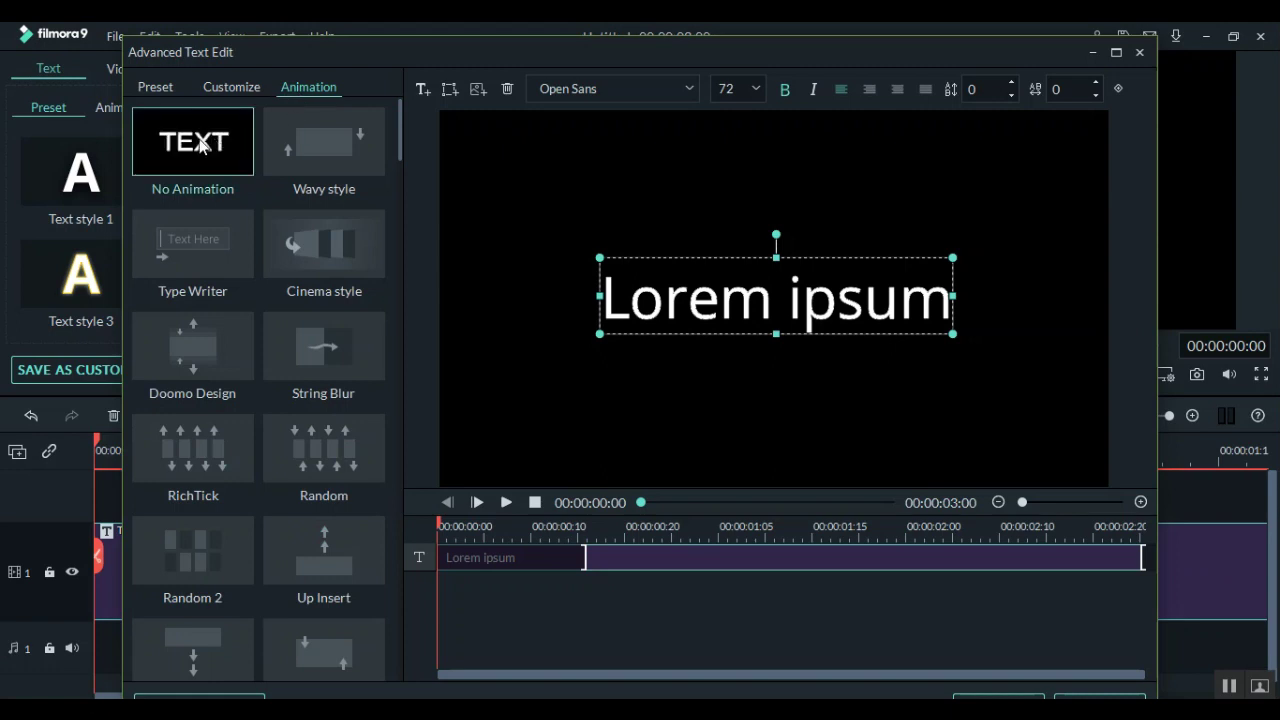
{"action": "left_click", "coordinate": [200, 145]}
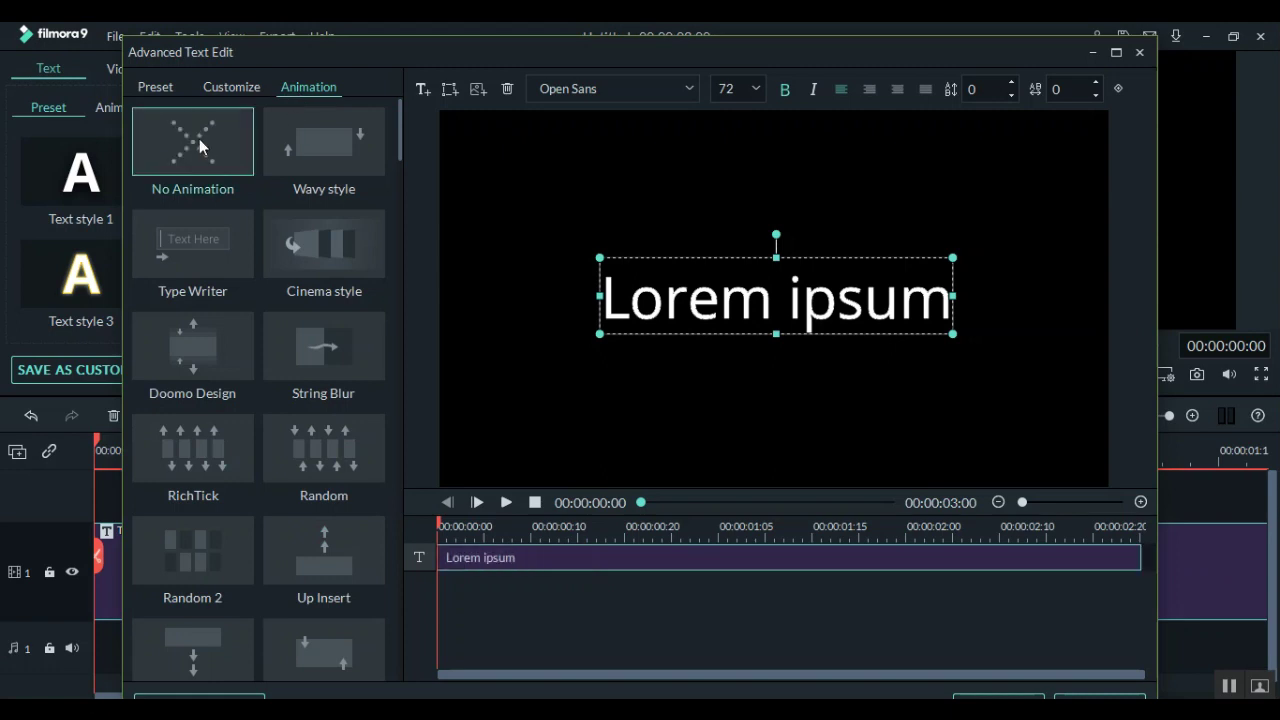
Replace the placeholder title text with "GLITCH".
{"action": "left_click", "coordinate": [161, 85]}
{"action": "left_click", "coordinate": [231, 94]}
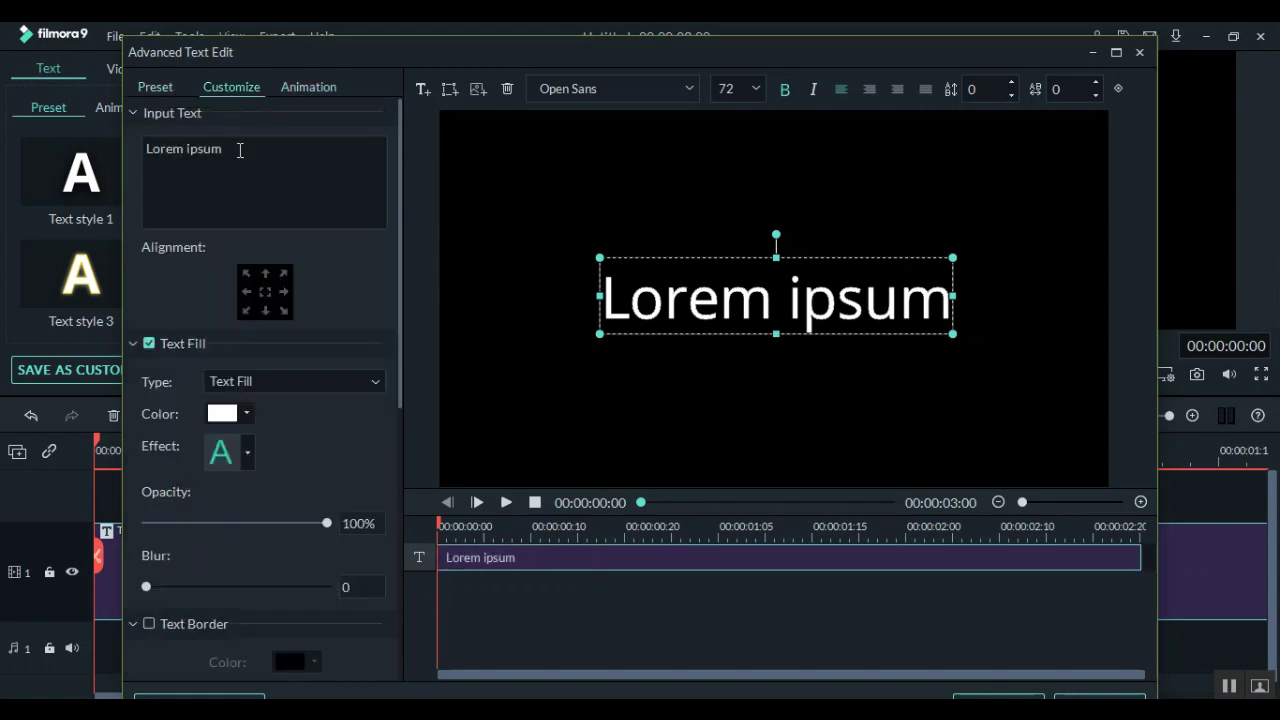
{"action": "triple_click", "coordinate": [240, 150]}
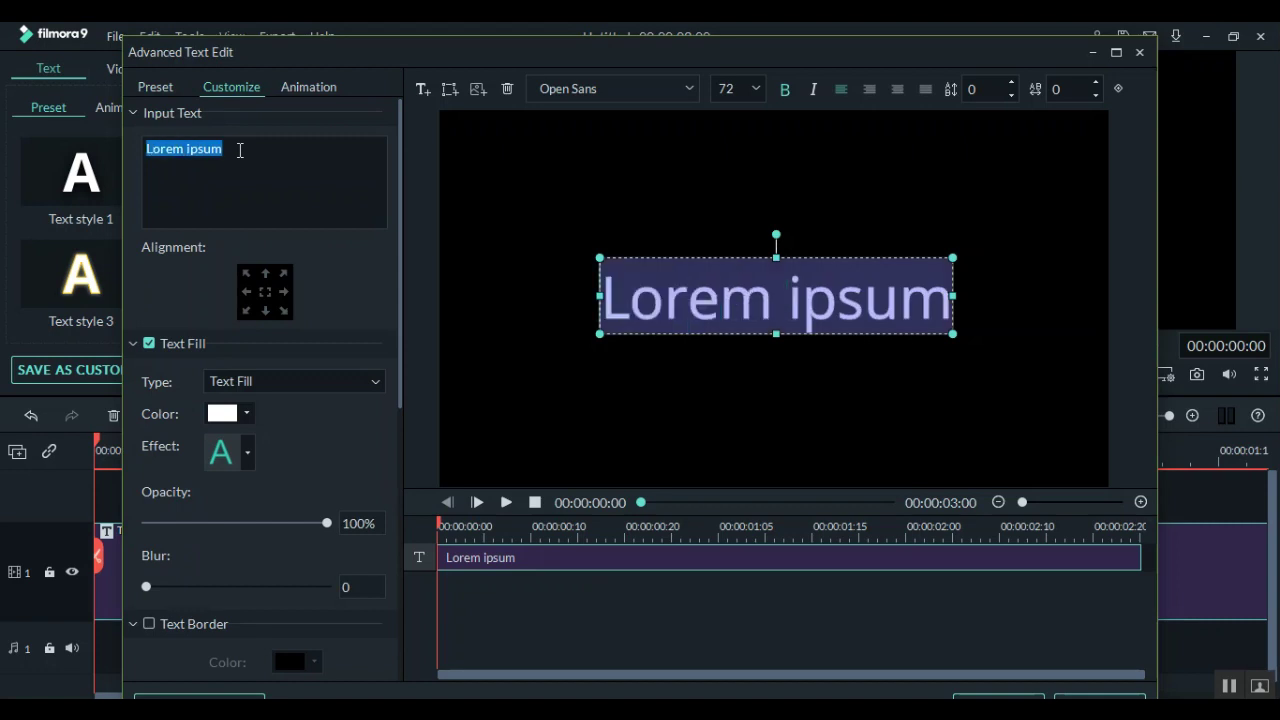
{"action": "key", "text": "BackSpace"}
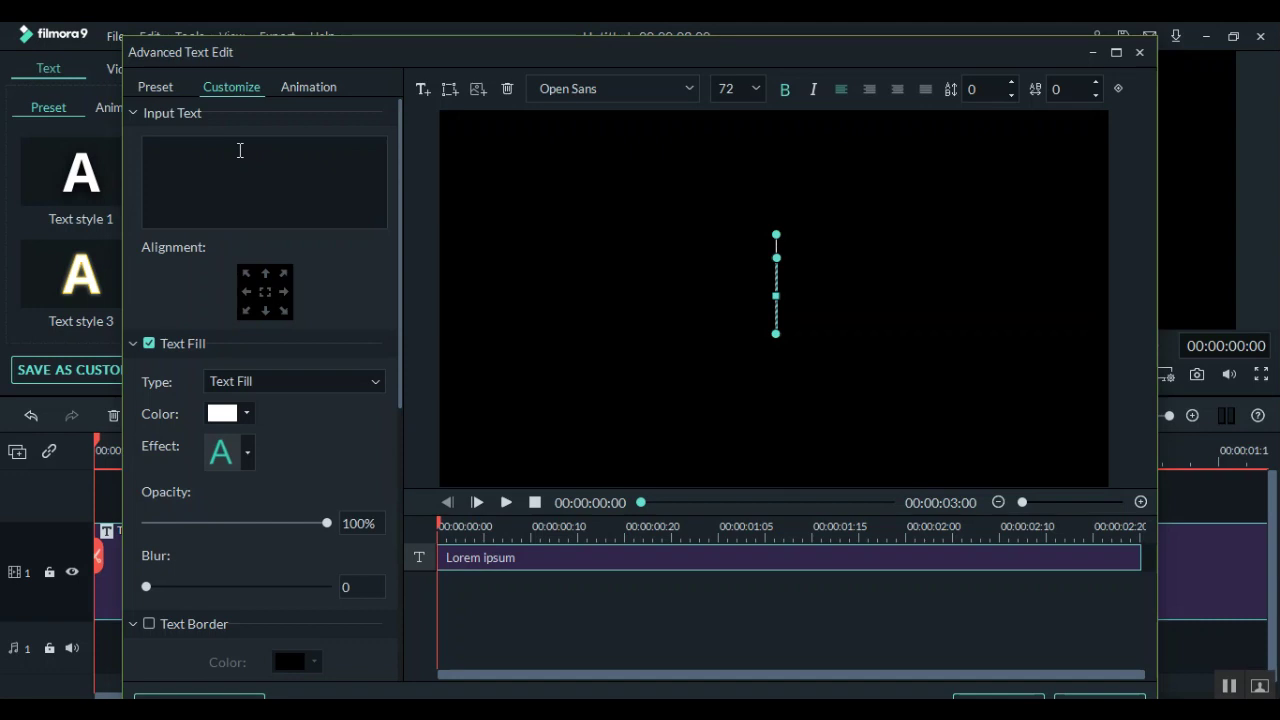
{"action": "type", "text": "Gl"}
{"action": "key", "text": "BackSpace"}
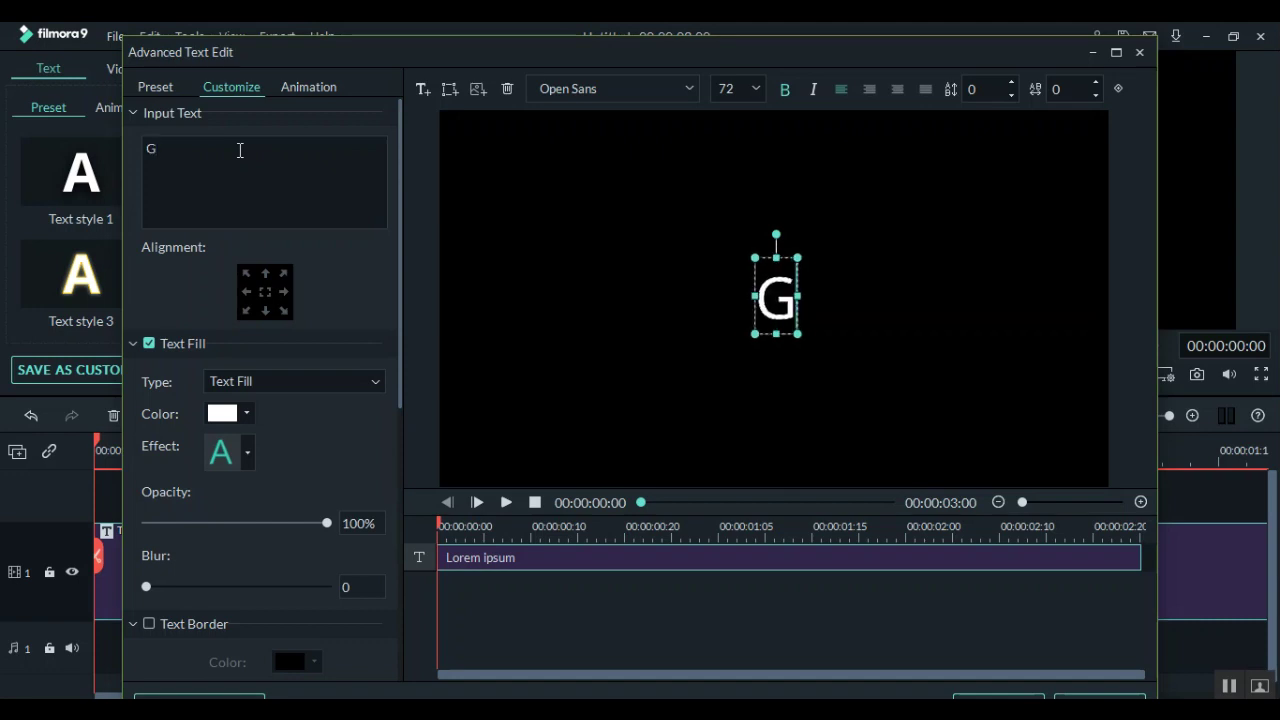
{"action": "type", "text": "LITCH"}
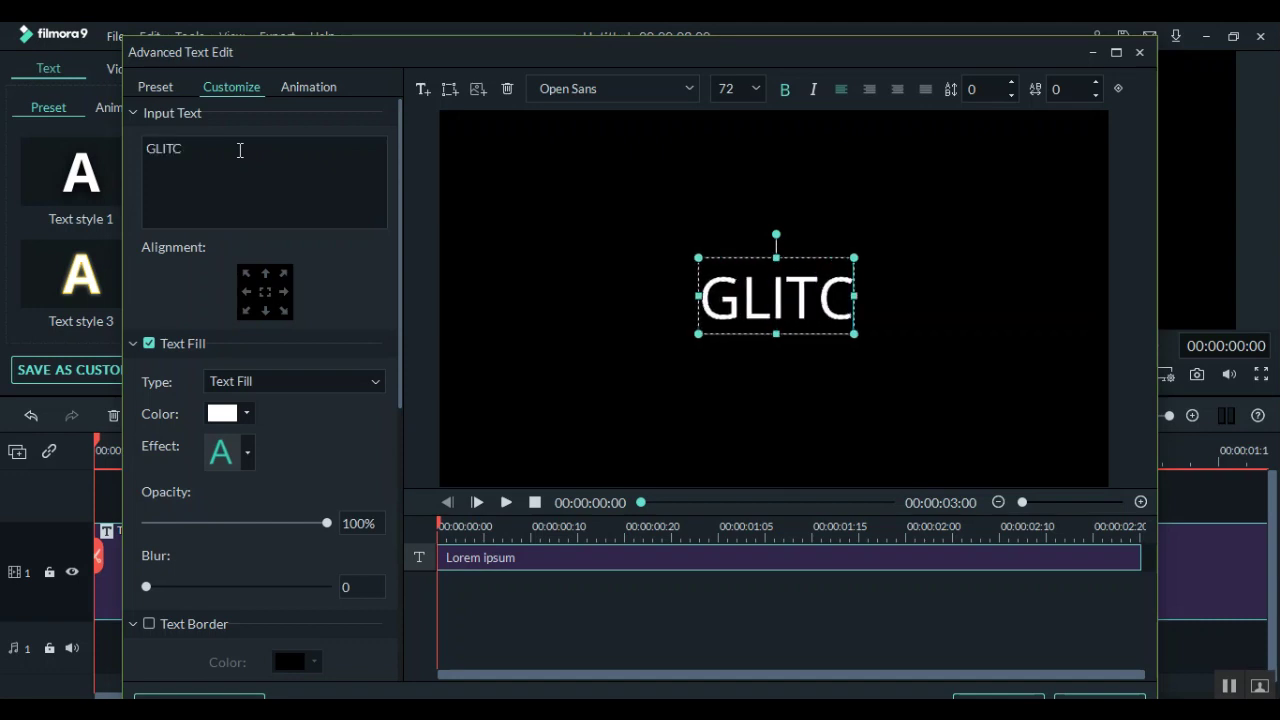
Change the font of the GLITCH text to FuturaPT-Bold.
{"action": "left_click_drag", "start_coordinate": [686, 300], "coordinate": [889, 313]}
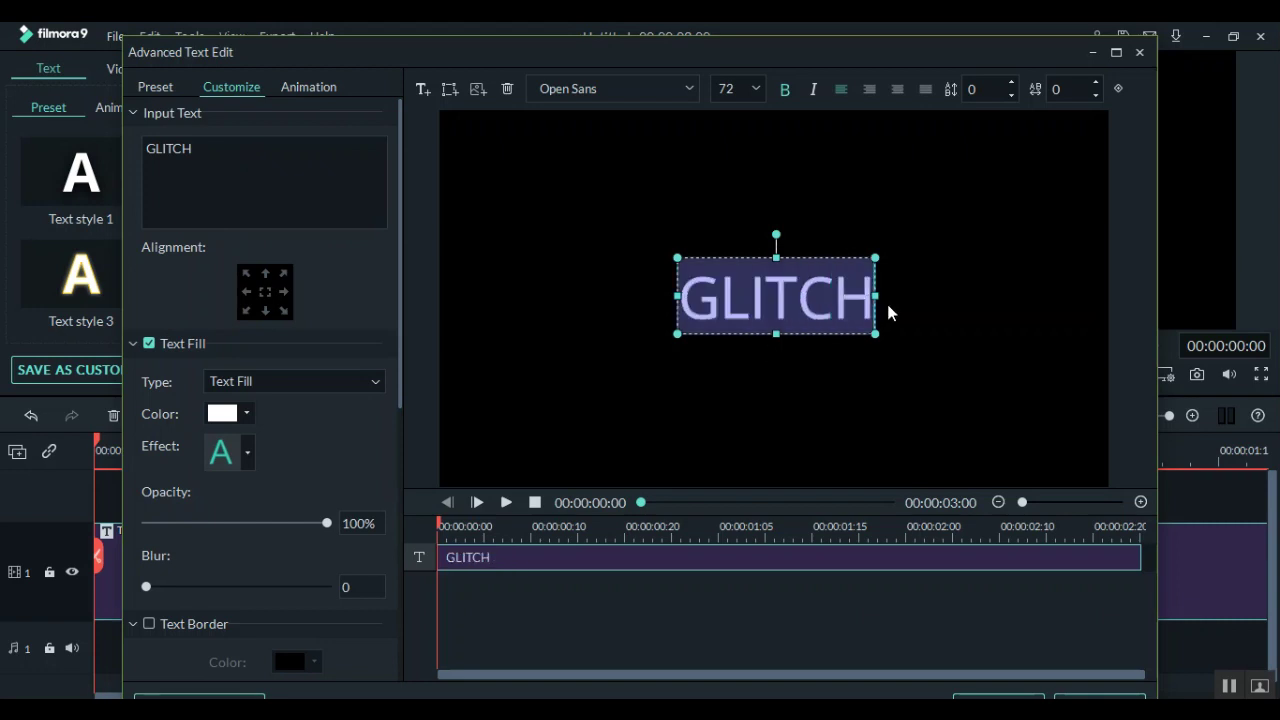
{"action": "left_click", "coordinate": [688, 100]}
{"action": "left_click", "coordinate": [687, 88]}
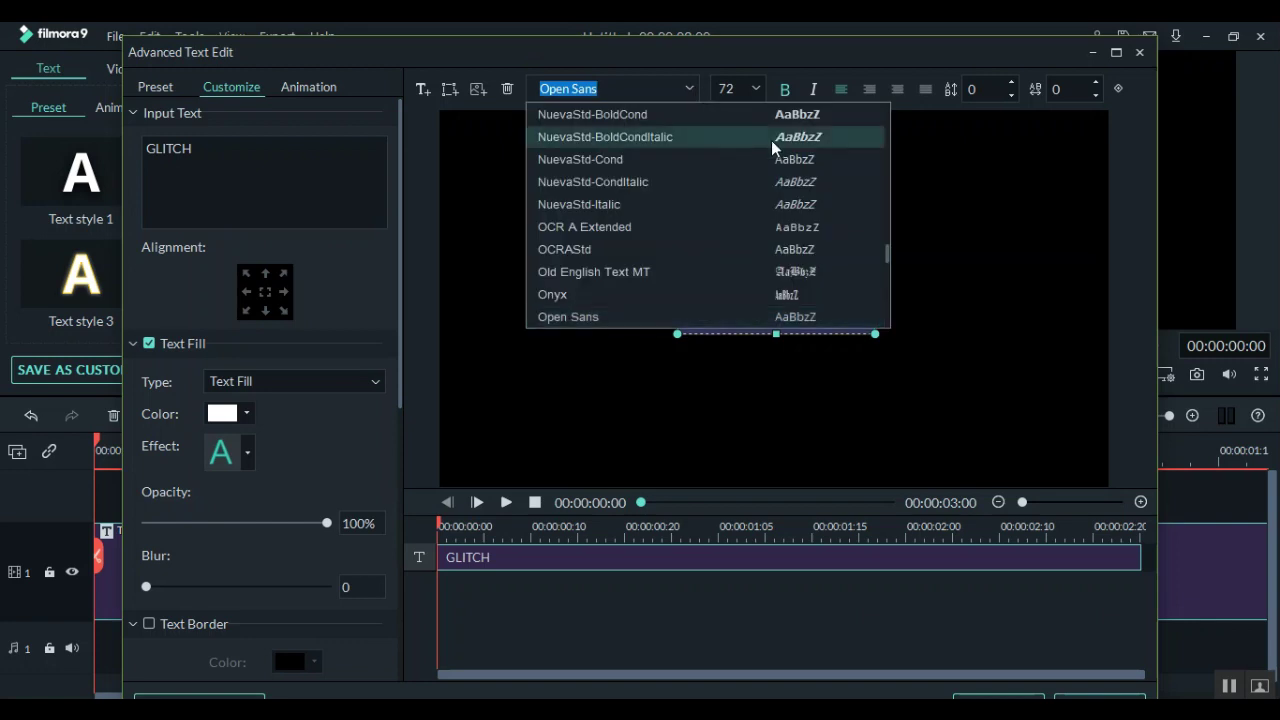
{"action": "left_click_drag", "start_coordinate": [887, 256], "coordinate": [888, 192]}
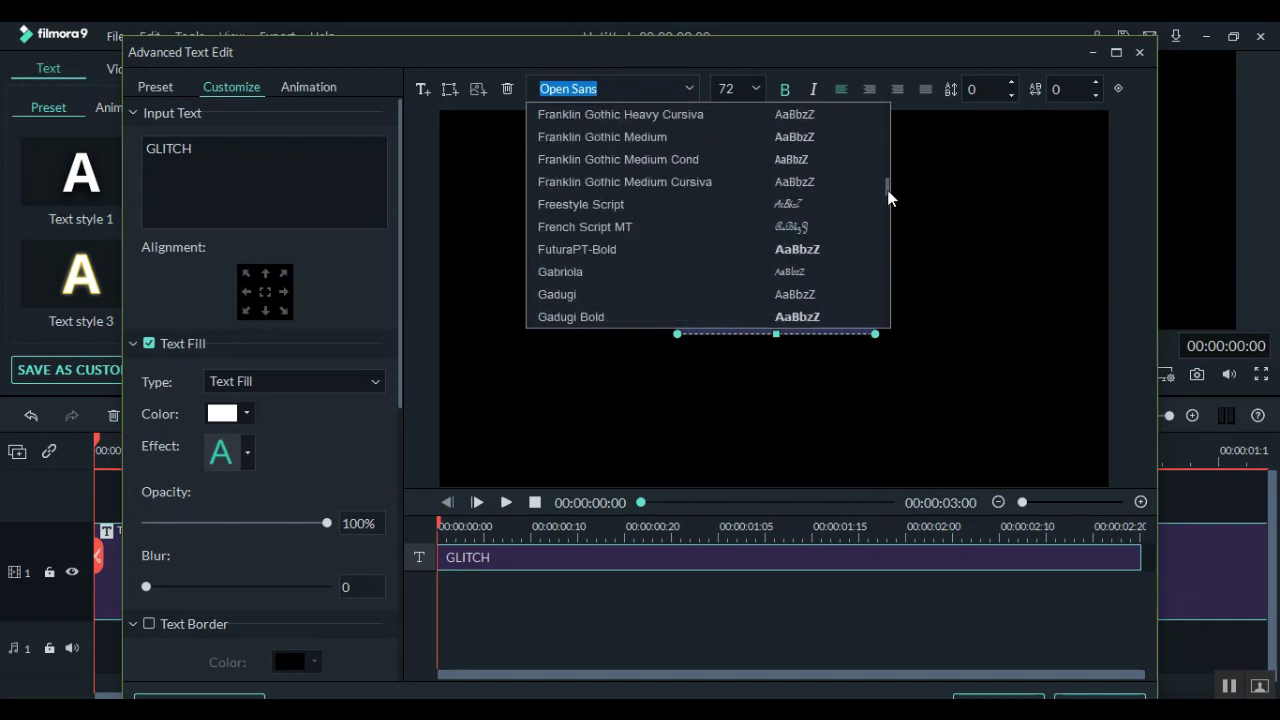
{"action": "left_click", "coordinate": [711, 249]}
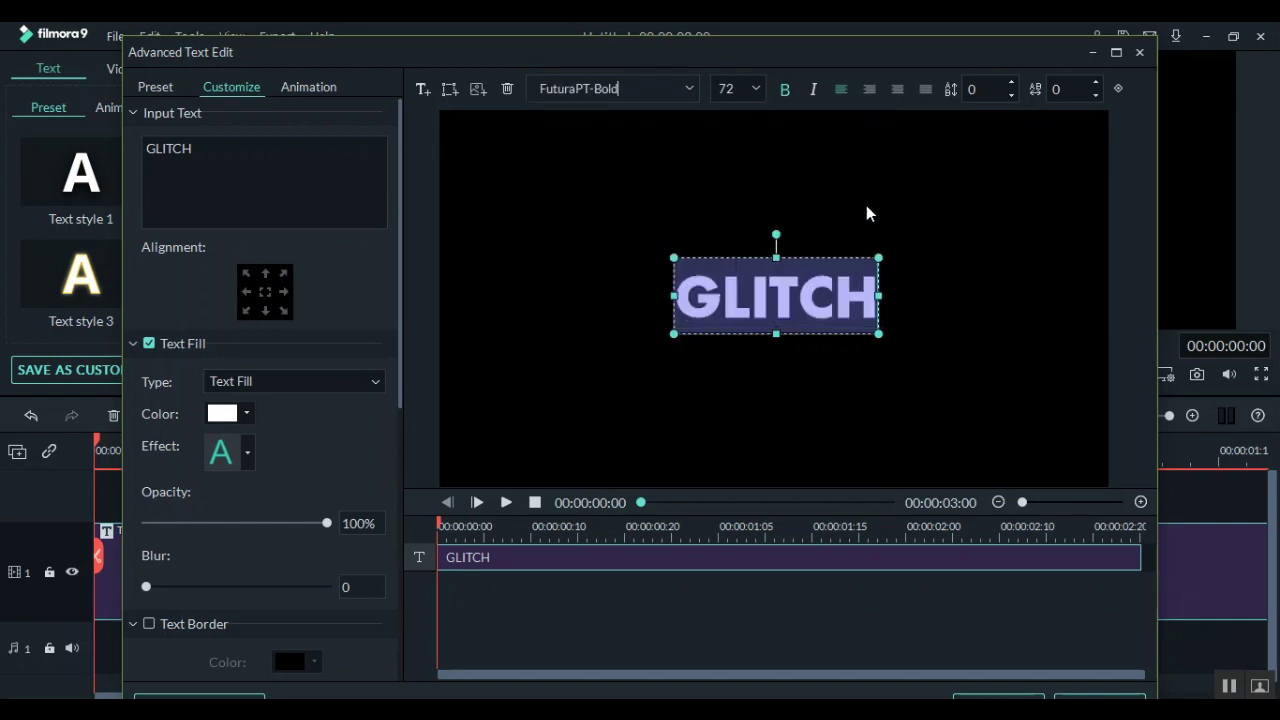
{"action": "left_click", "coordinate": [1028, 388]}
Set the font size of the GLITCH text to 125.
{"action": "left_click", "coordinate": [697, 318]}
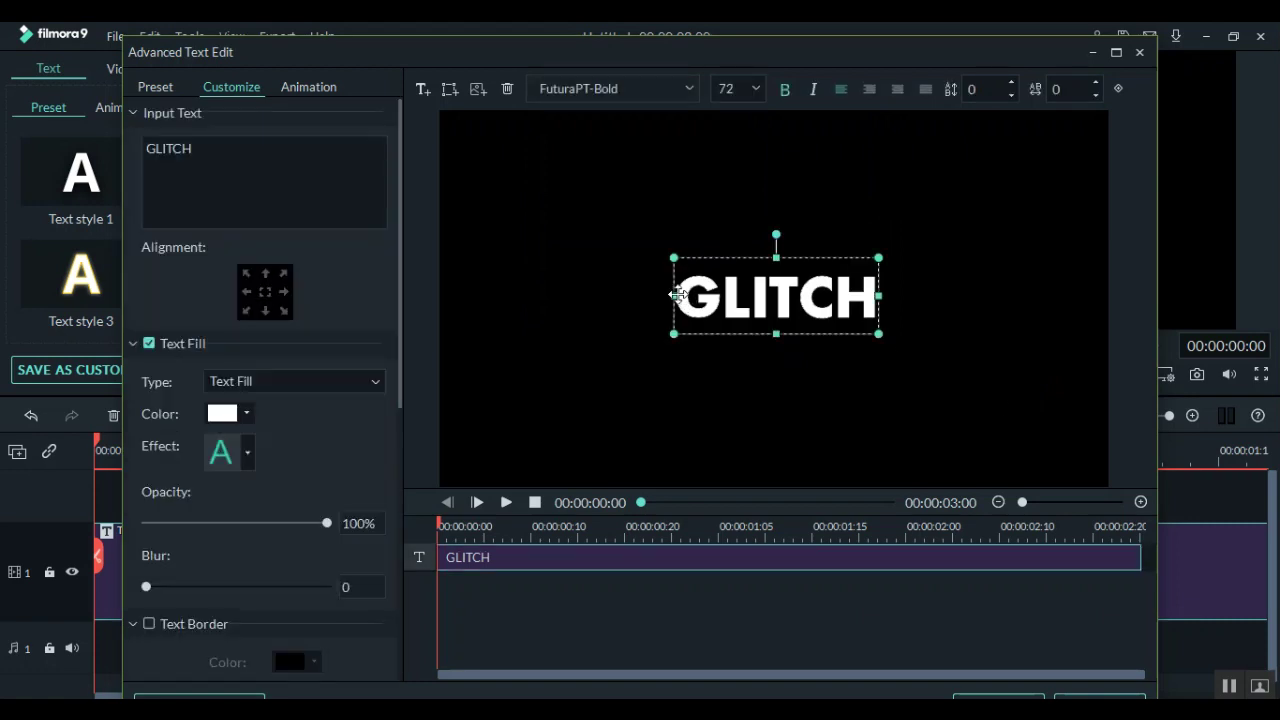
{"action": "left_click", "coordinate": [754, 90]}
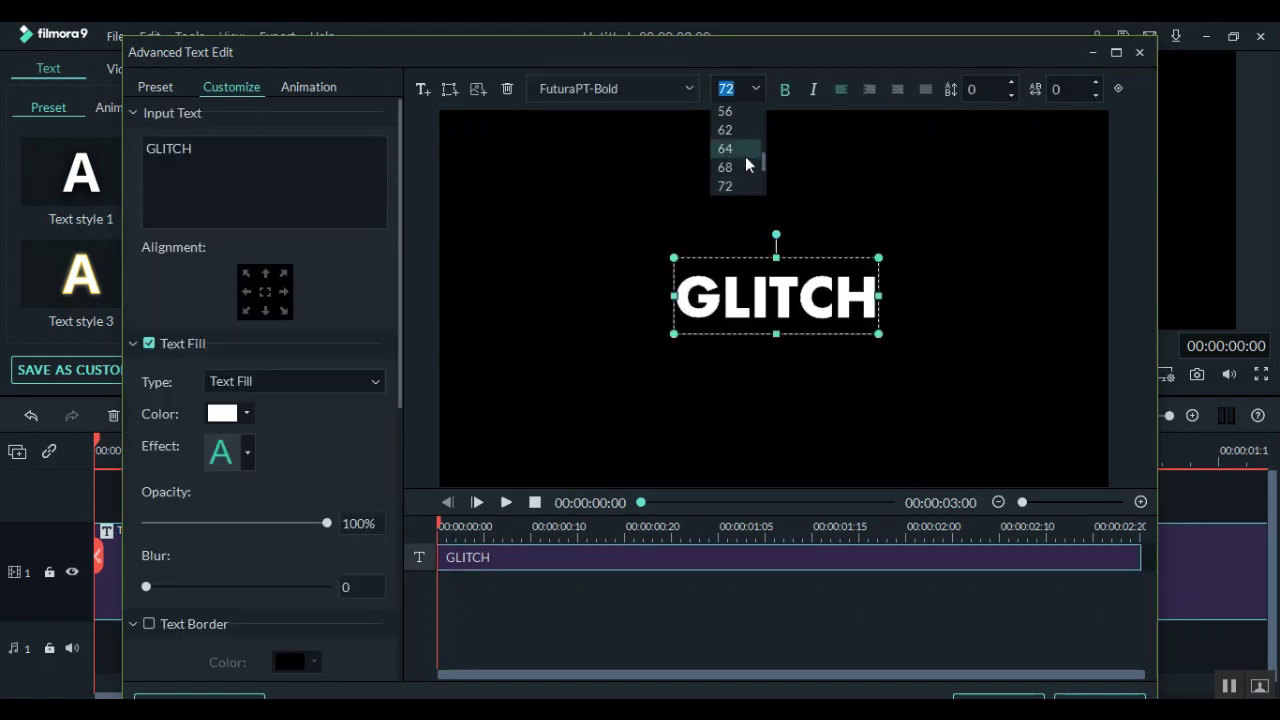
{"action": "scroll", "coordinate": [765, 174], "scroll_direction": "down", "scroll_amount": 1}
{"action": "scroll", "coordinate": [765, 180], "scroll_direction": "down", "scroll_amount": 4}
{"action": "left_click", "coordinate": [748, 186]}
{"action": "left_click", "coordinate": [1023, 398]}
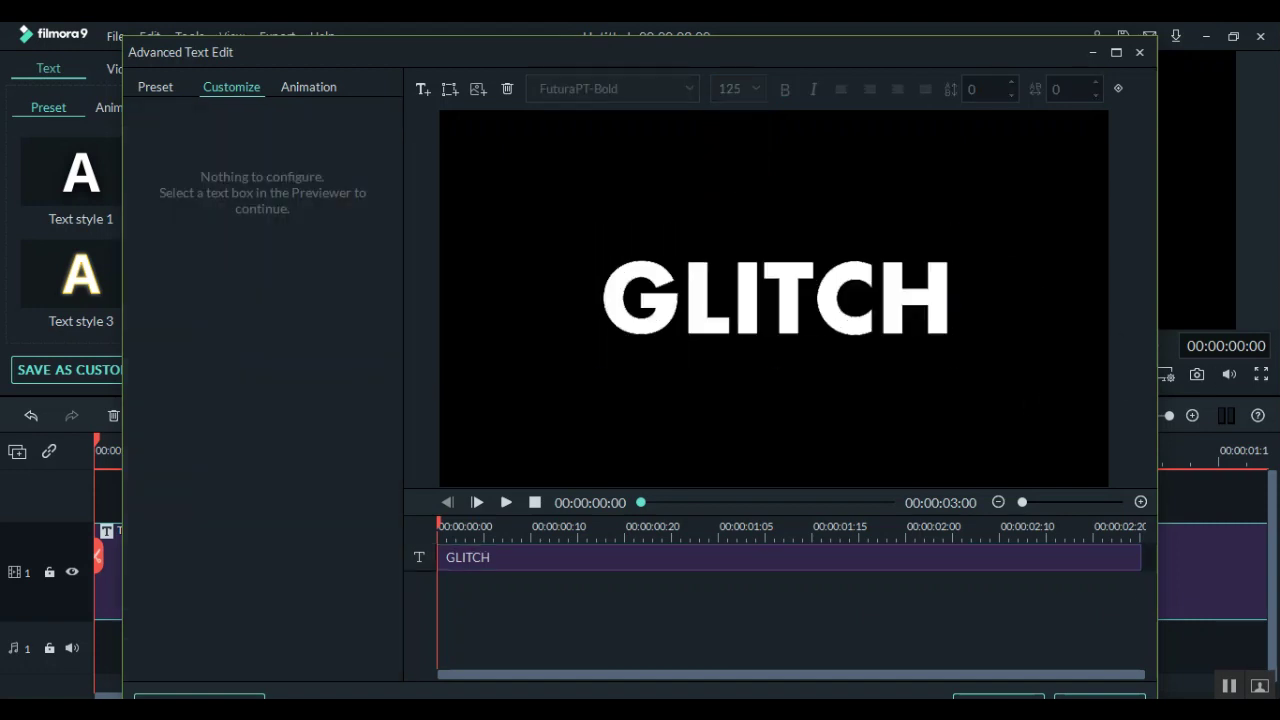
Play back the GLITCH title in the advanced editor and apply the text edits to the clip.
{"action": "left_click", "coordinate": [506, 504]}
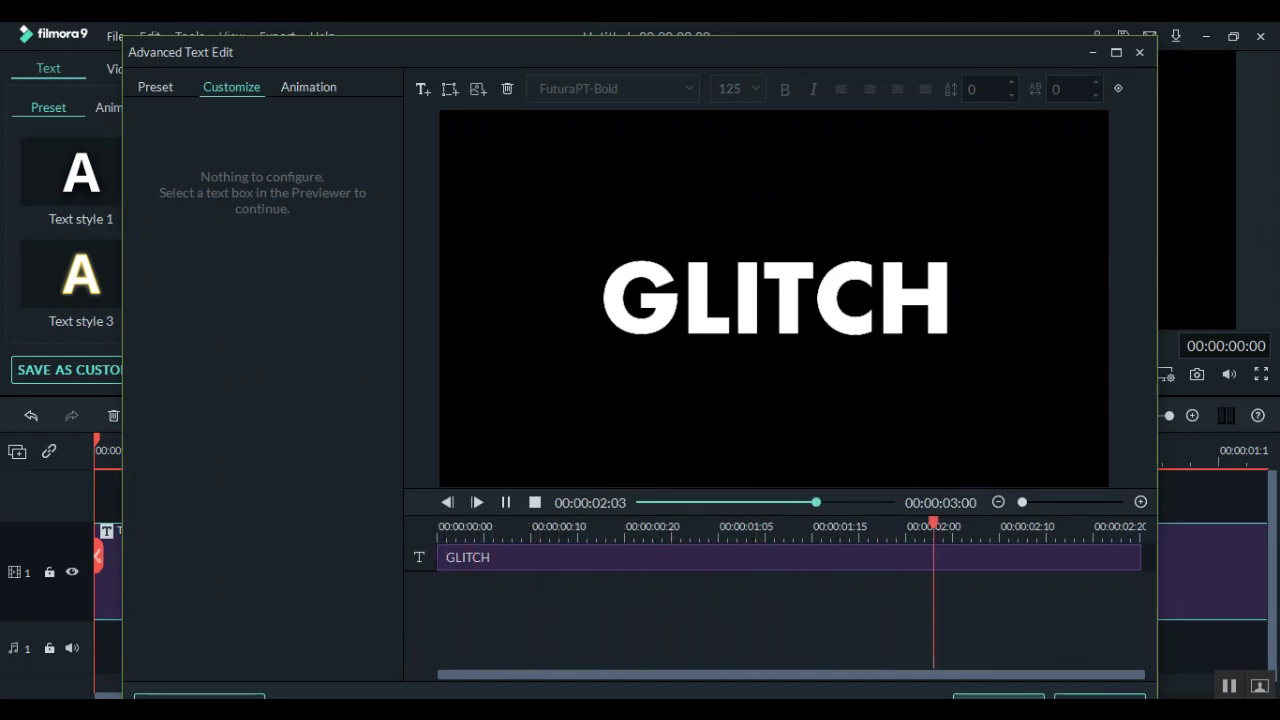
{"action": "left_click", "coordinate": [998, 705]}
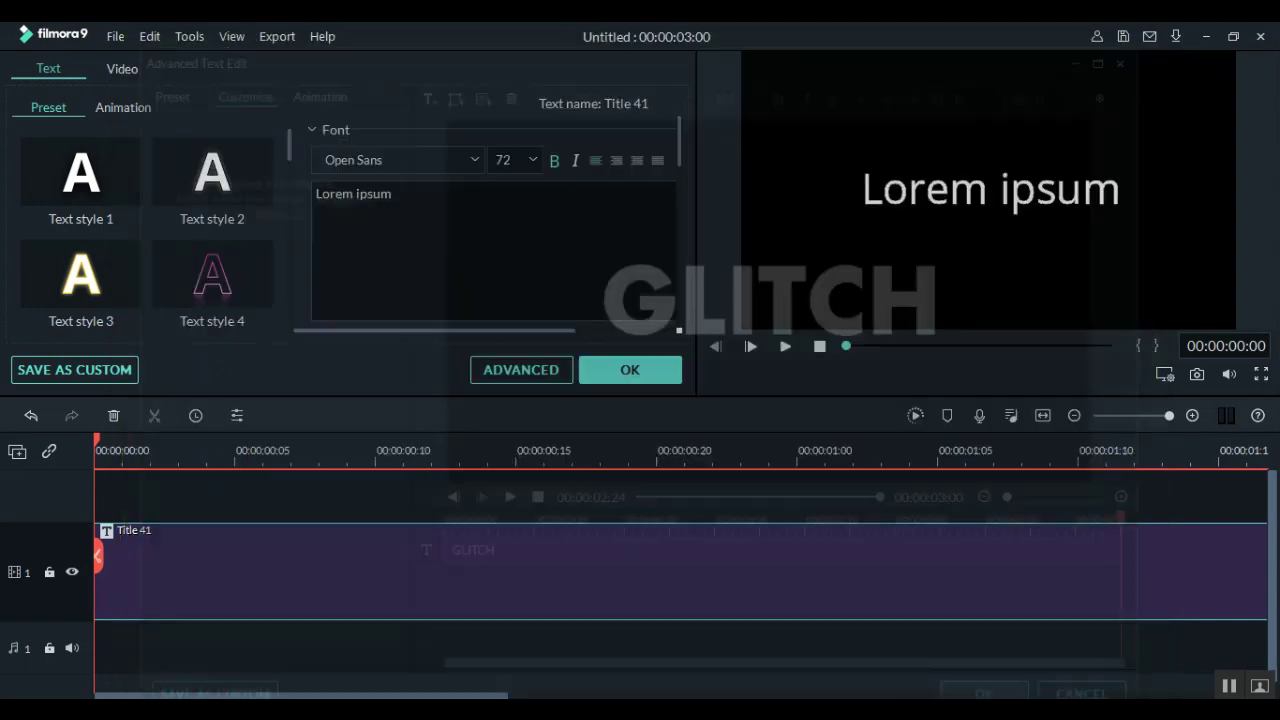
{"action": "left_click", "coordinate": [660, 370]}
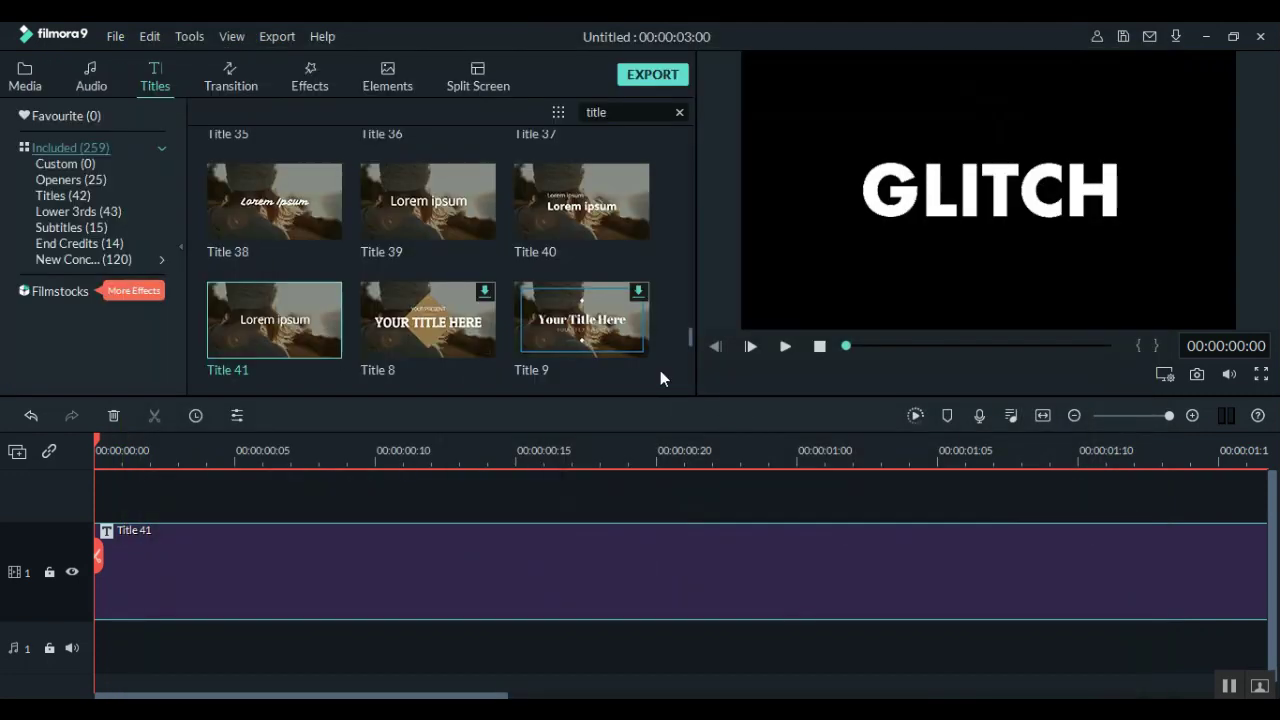
Paste a copy of the GLITCH title clip onto video track 2, keeping track 1 locked only during the paste.
{"action": "right_click", "coordinate": [656, 561]}
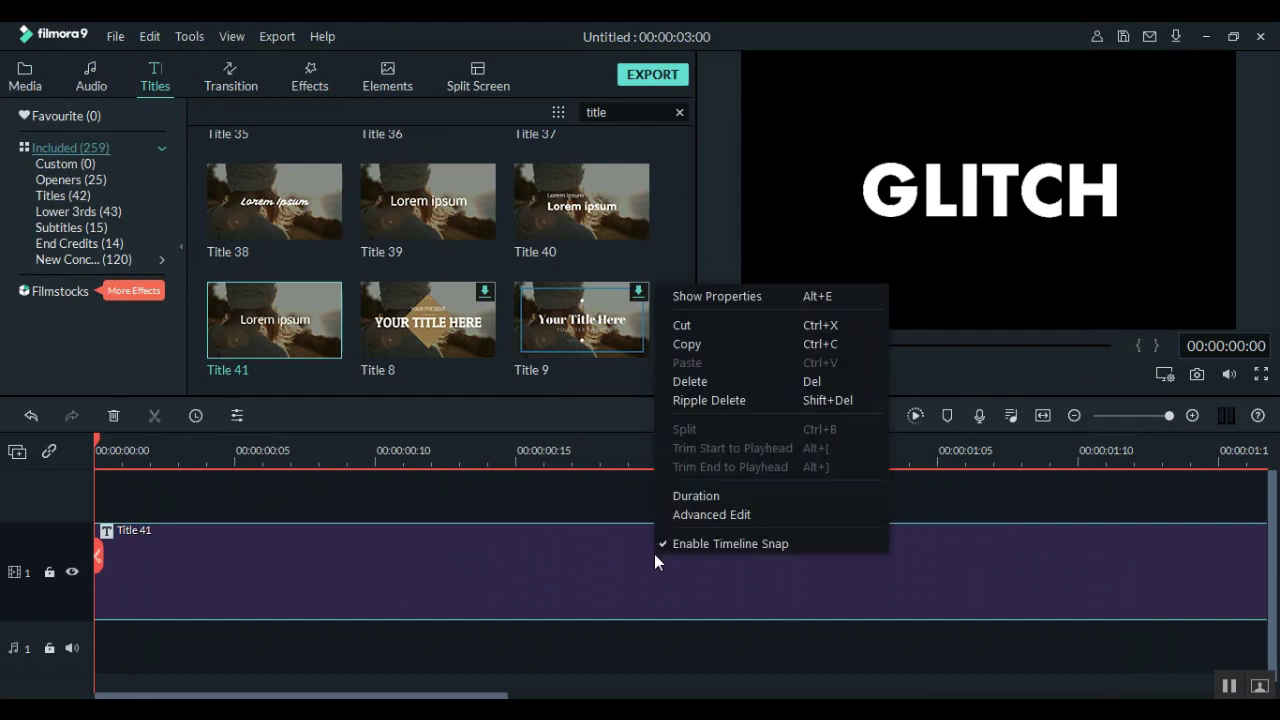
{"action": "left_click", "coordinate": [724, 345]}
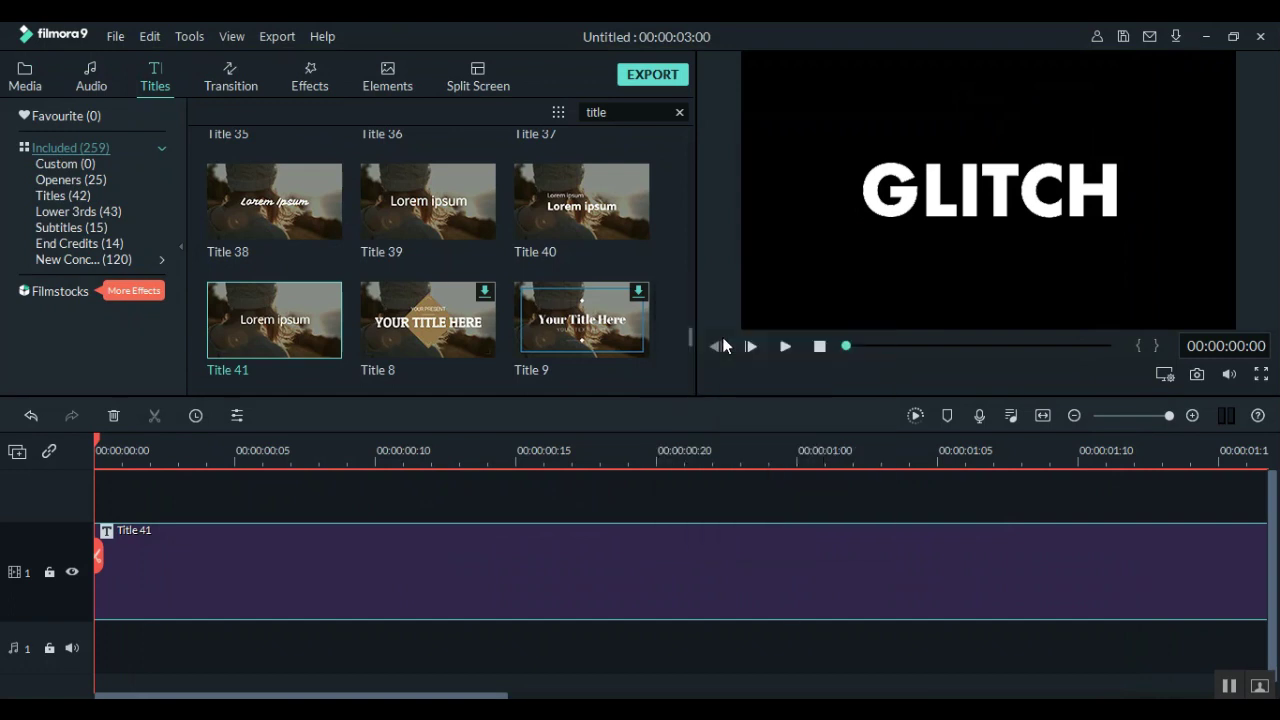
{"action": "left_click", "coordinate": [51, 571]}
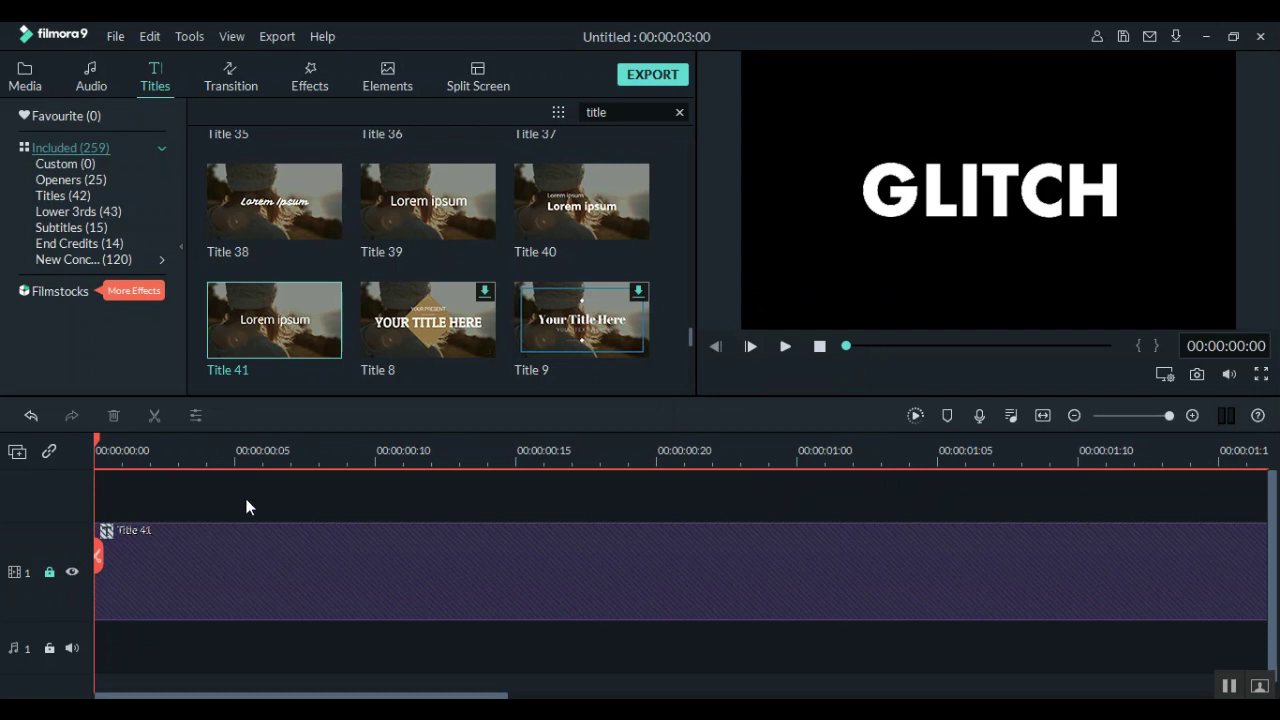
{"action": "right_click", "coordinate": [244, 494]}
{"action": "left_click", "coordinate": [278, 251]}
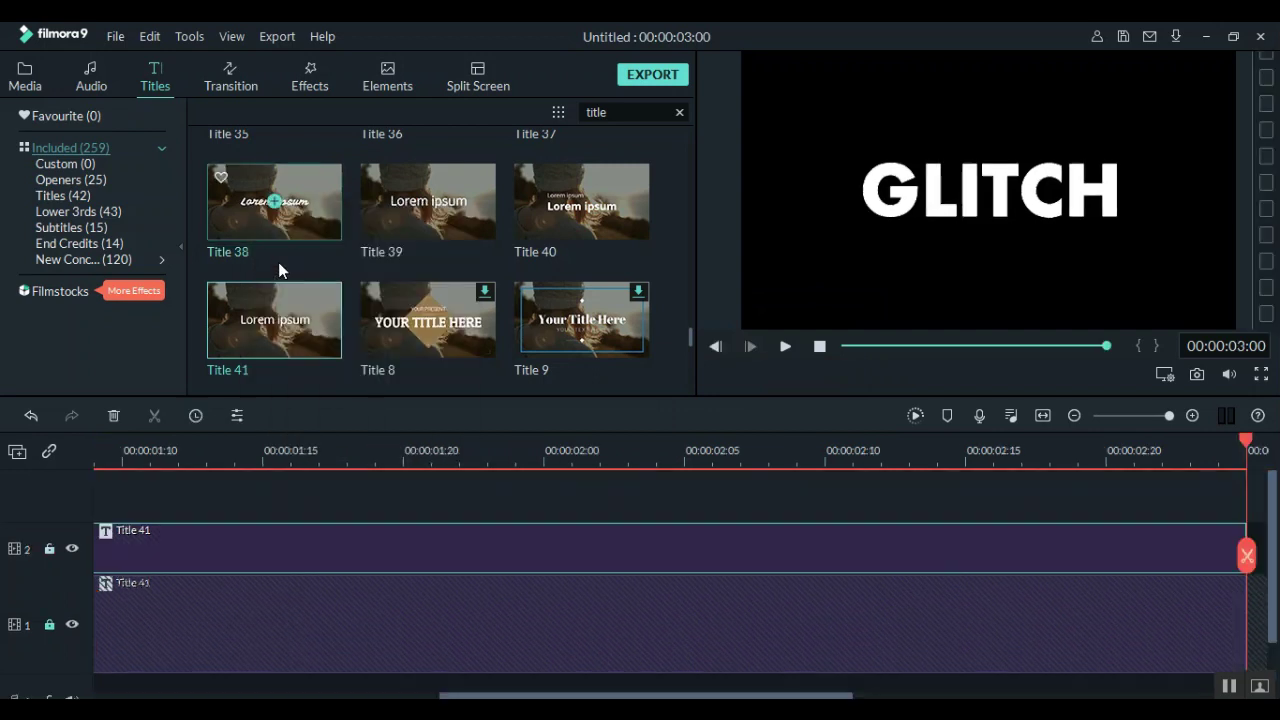
{"action": "left_click", "coordinate": [51, 625]}
{"action": "left_click", "coordinate": [316, 647]}
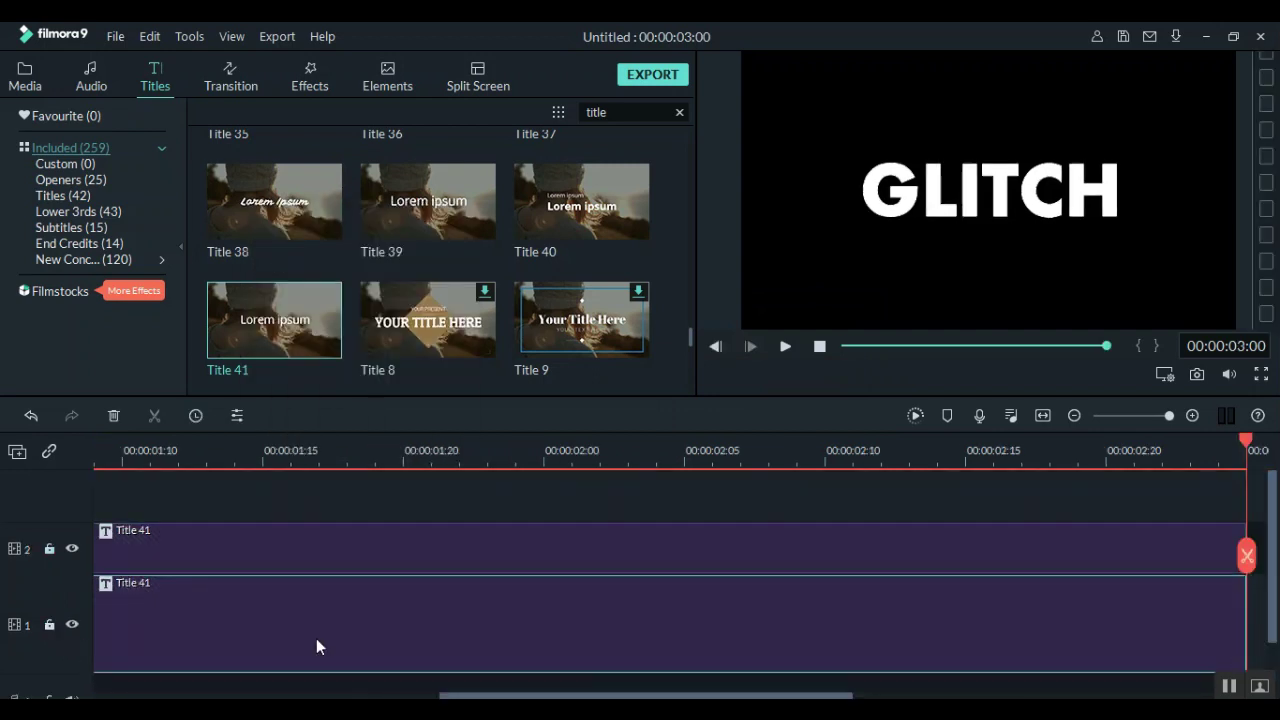
Split the title clip on track 2 at 00:00:02:00.
{"action": "left_click", "coordinate": [649, 557]}
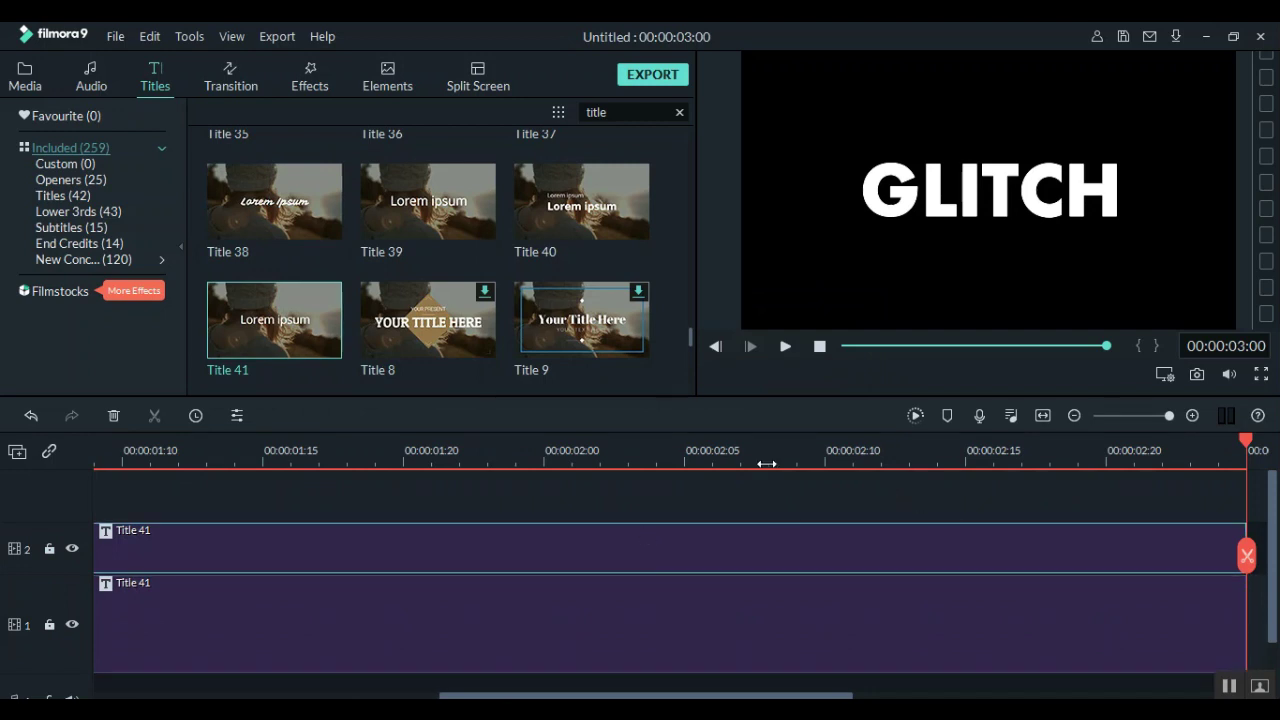
{"action": "left_click", "coordinate": [547, 462]}
{"action": "left_click", "coordinate": [543, 555]}
Set the text fill color to black for the first part of the split title on track 2.
{"action": "left_click_drag", "start_coordinate": [558, 692], "coordinate": [212, 692]}
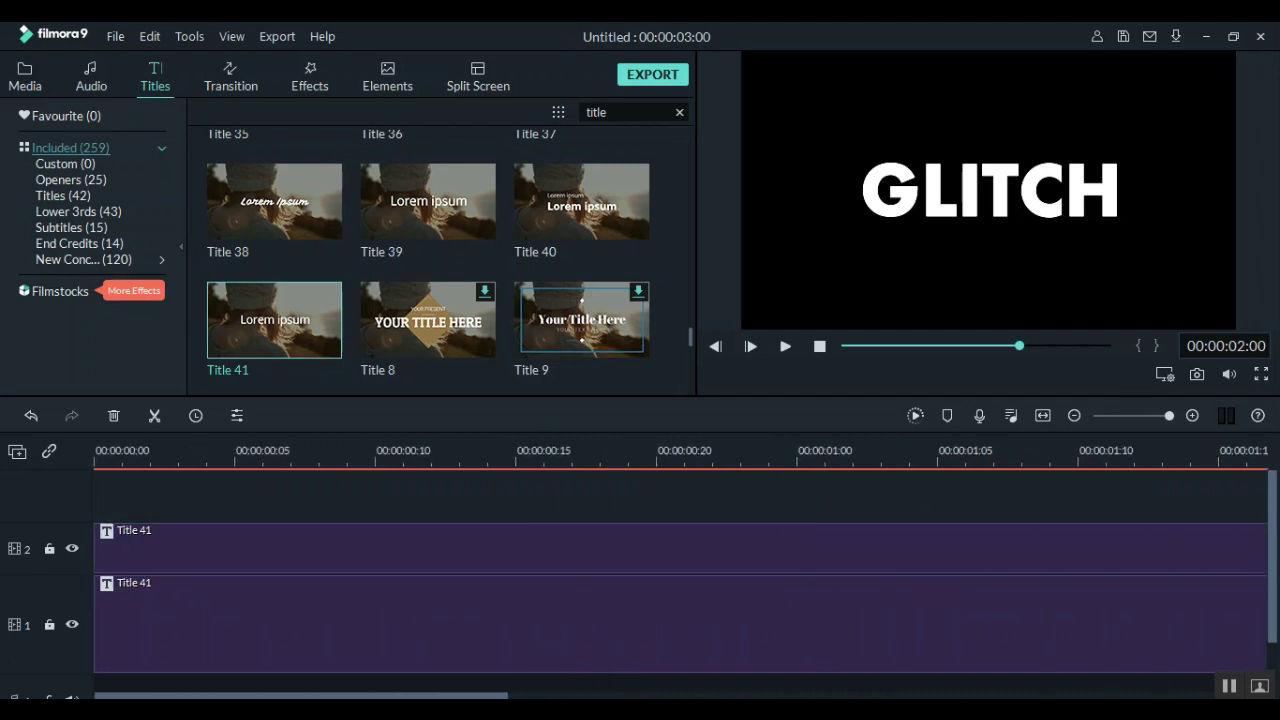
{"action": "left_click", "coordinate": [283, 538]}
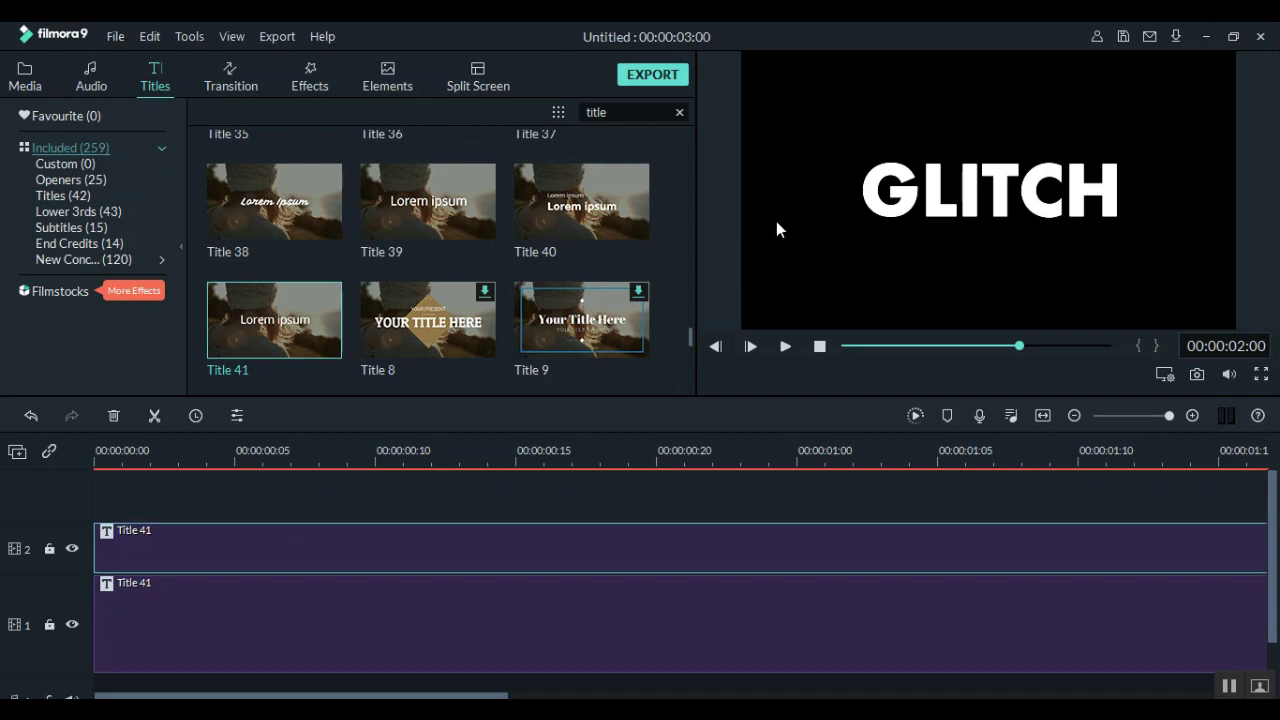
{"action": "double_click", "coordinate": [287, 542]}
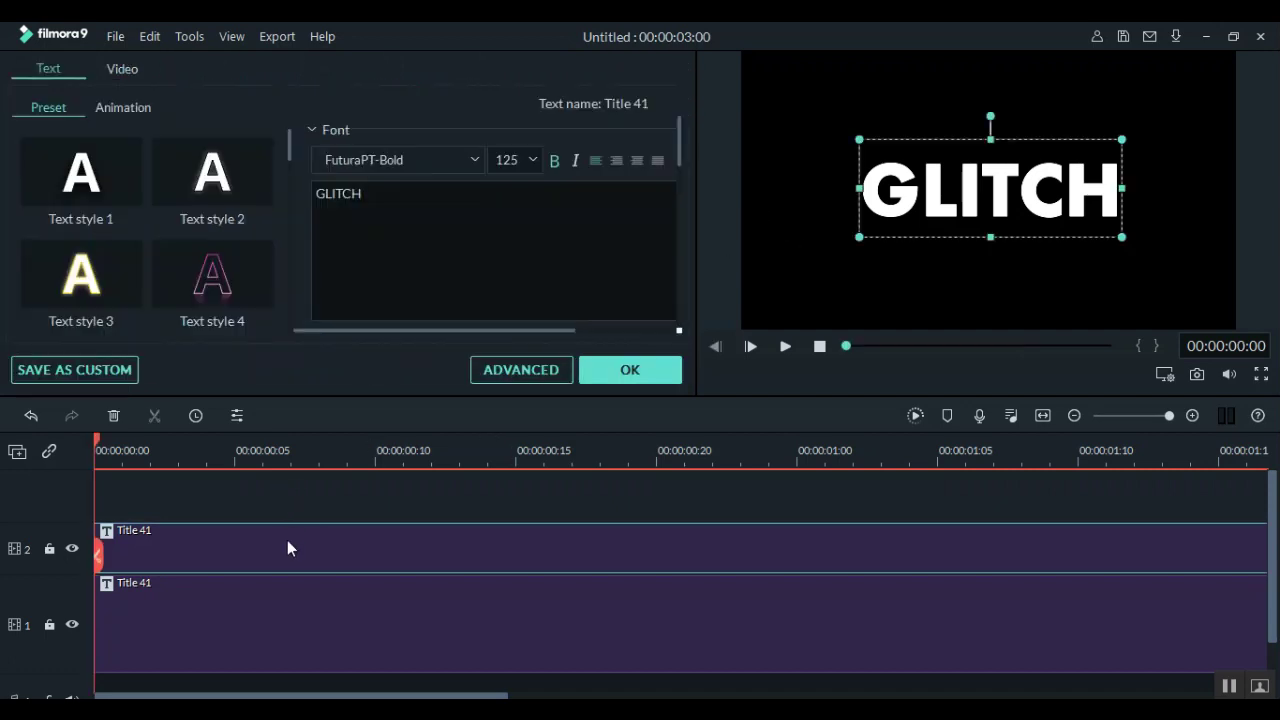
{"action": "left_click", "coordinate": [546, 372]}
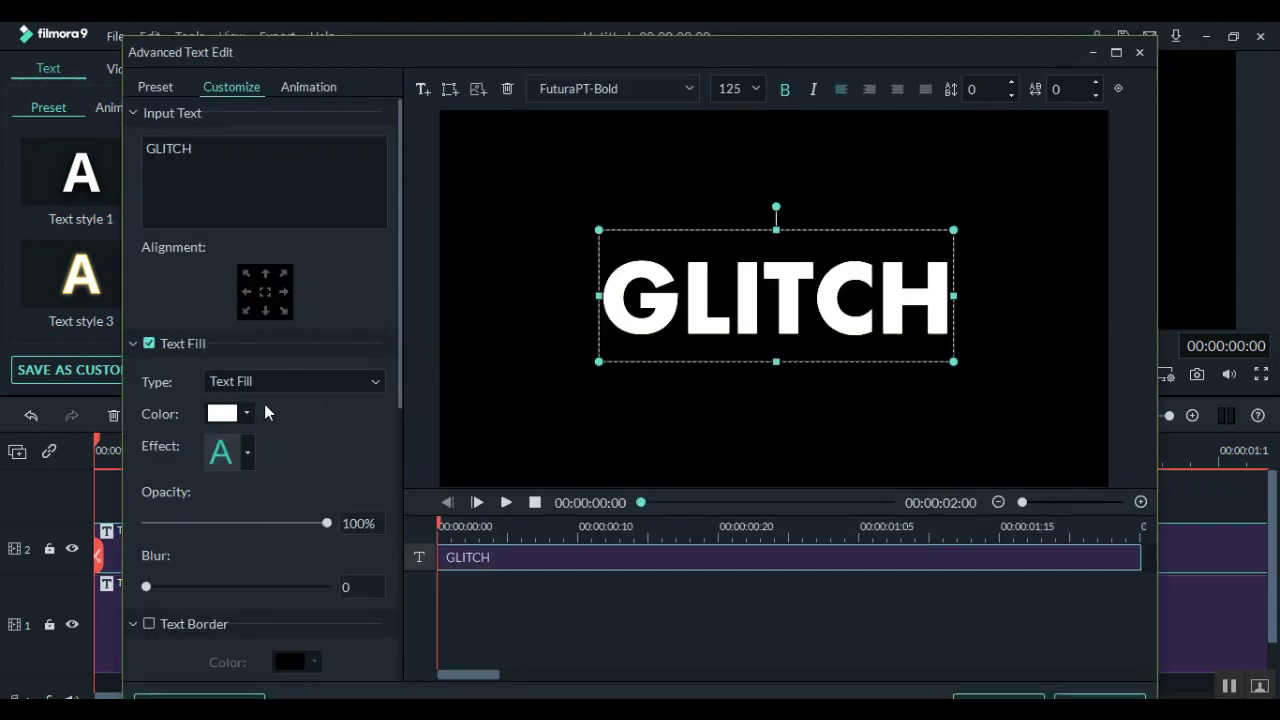
{"action": "left_click", "coordinate": [247, 417]}
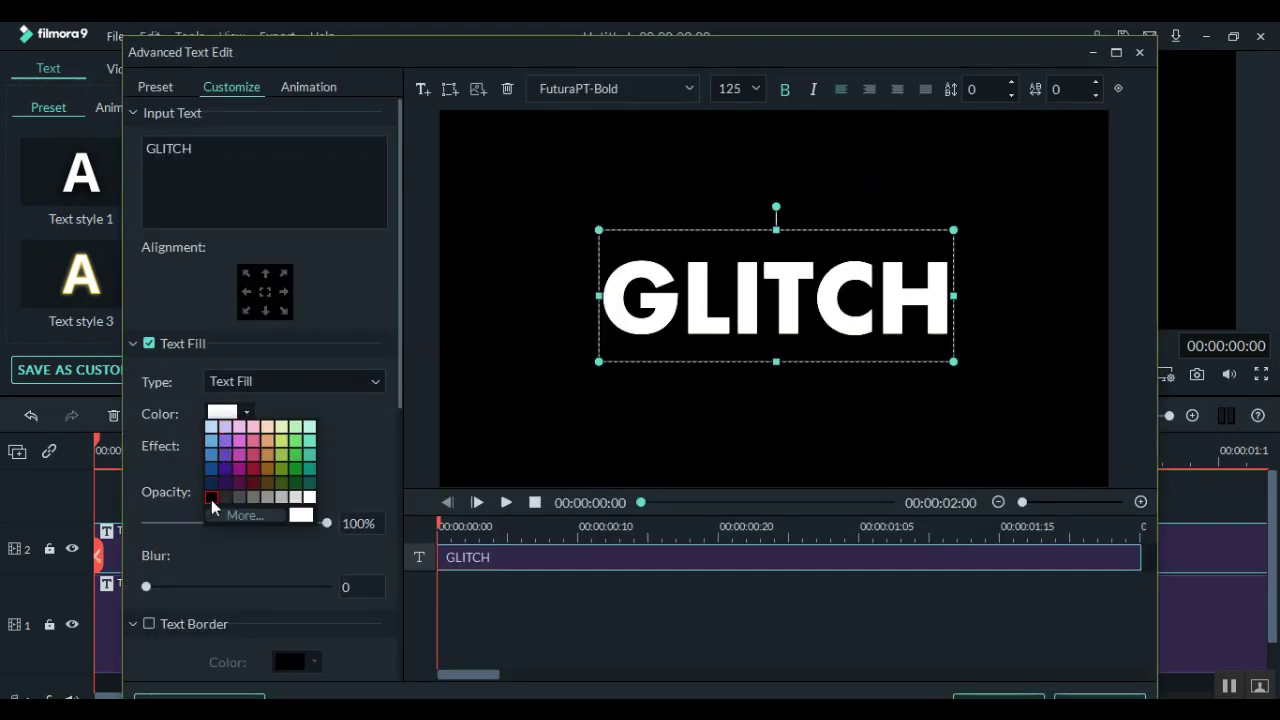
{"action": "left_click", "coordinate": [204, 500]}
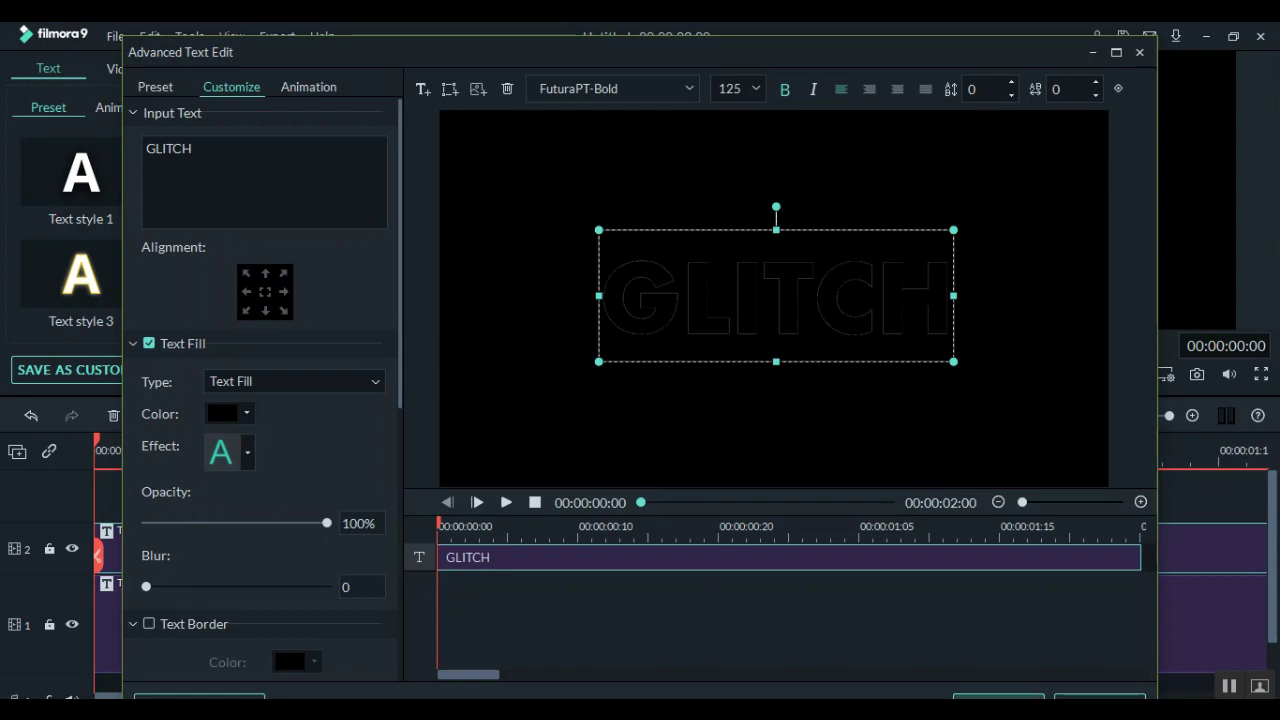
Apply the advanced text edits to the first title clip on track 2 and close its text settings.
{"action": "left_click", "coordinate": [998, 697]}
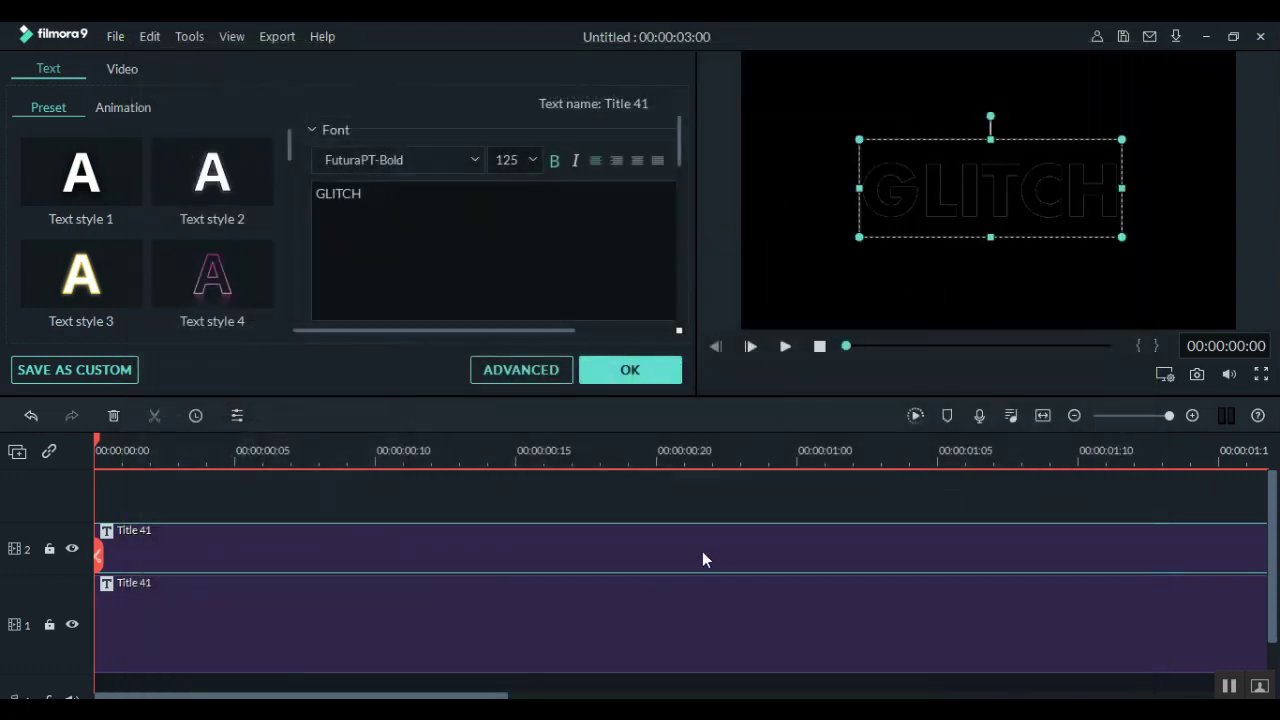
{"action": "left_click", "coordinate": [630, 370]}
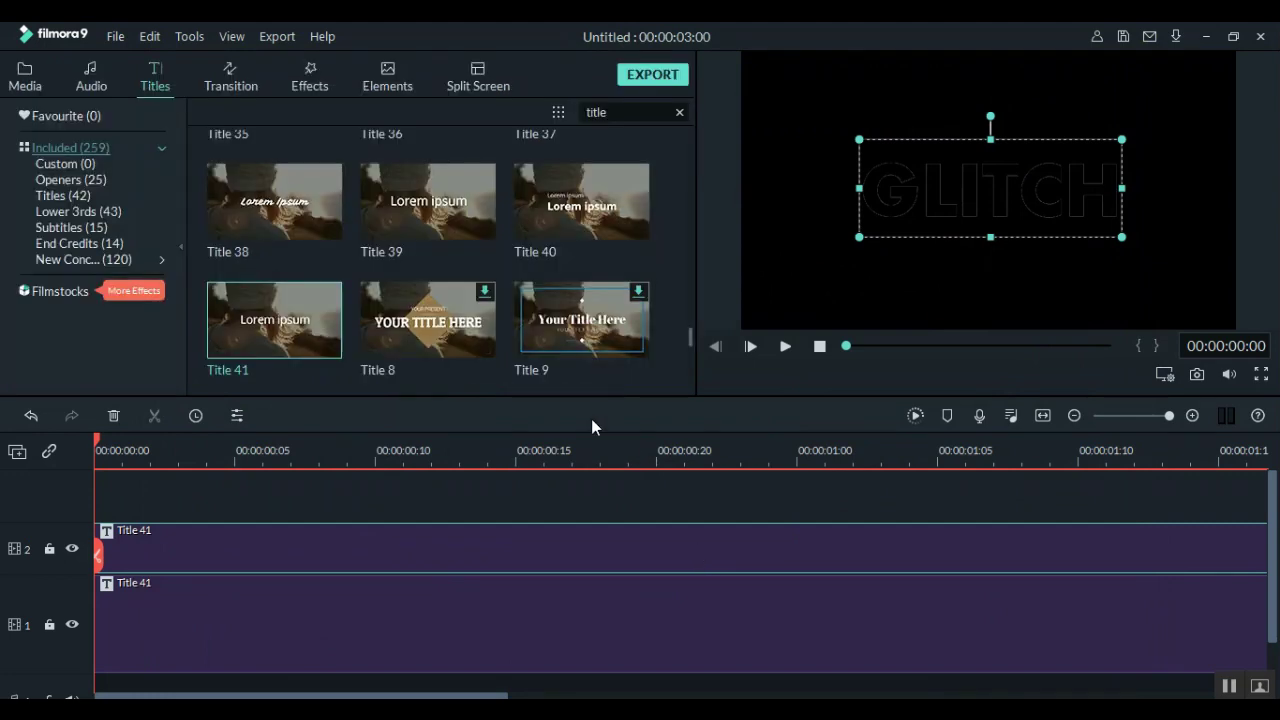
{"action": "double_click", "coordinate": [536, 558]}
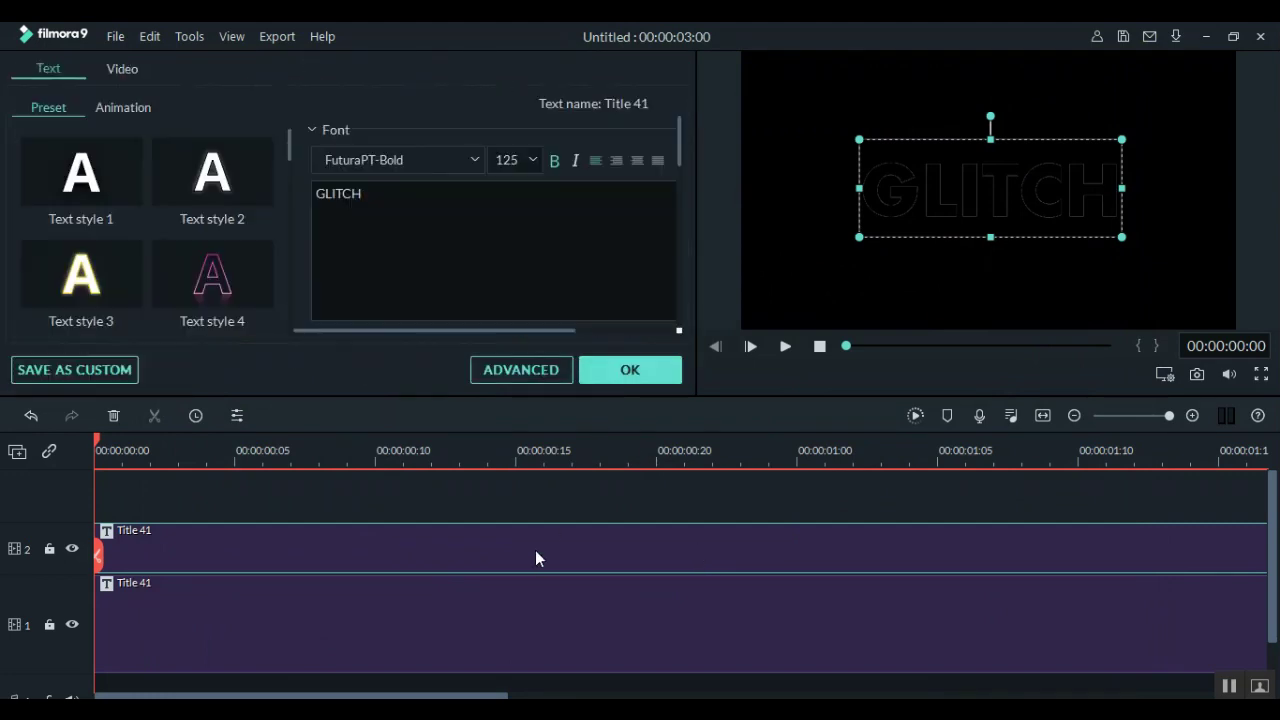
{"action": "left_click", "coordinate": [630, 370]}
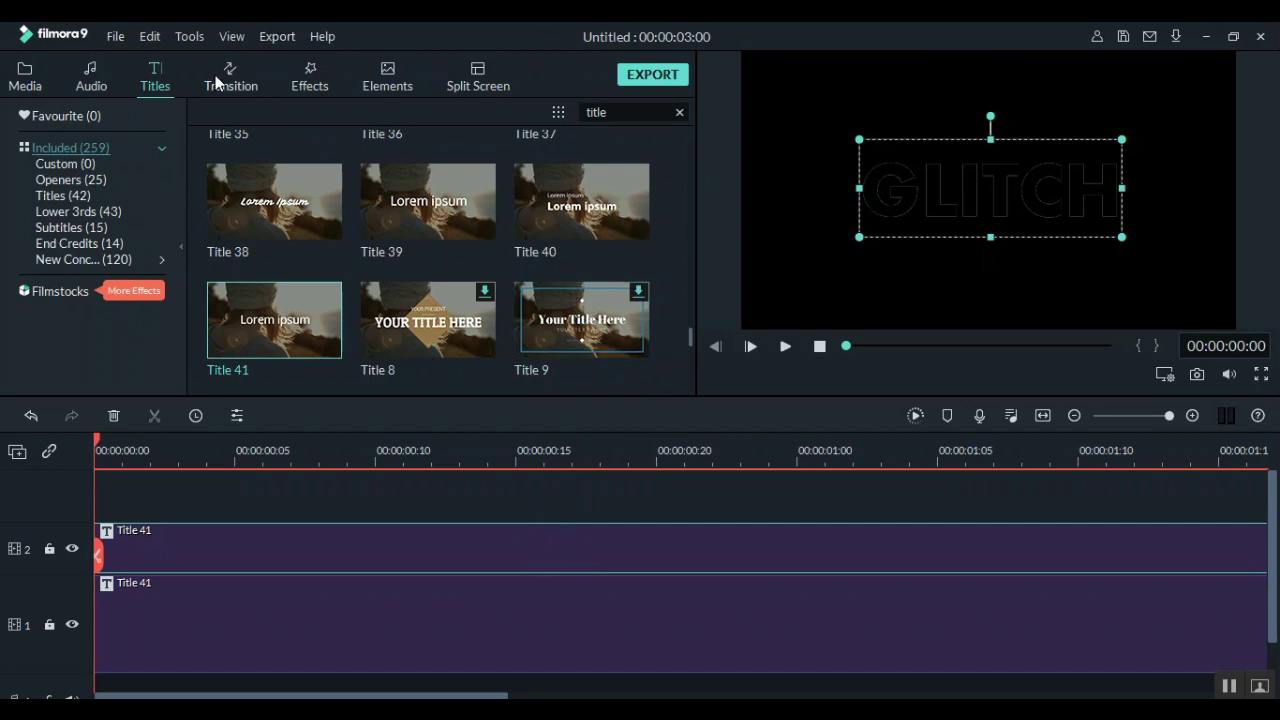
Search the transitions for "de" and apply the Deposit Up transition to the first title clip on track 2.
{"action": "left_click", "coordinate": [235, 84]}
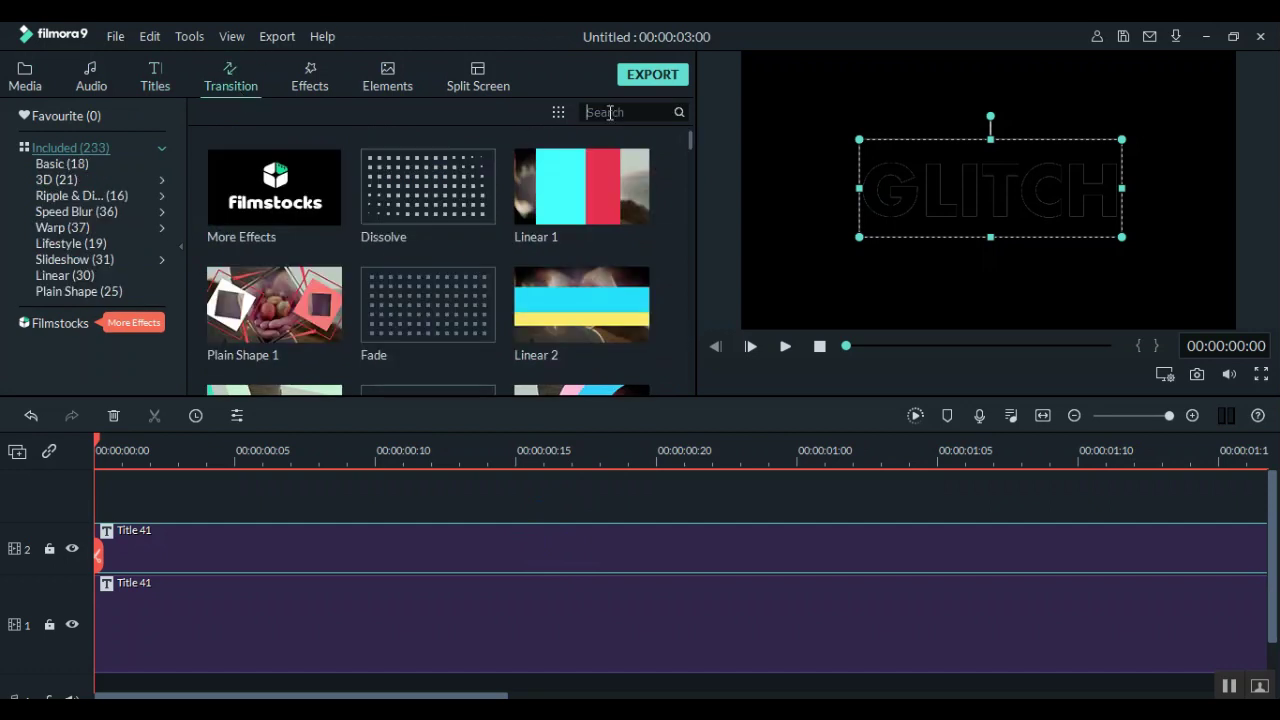
{"action": "type", "text": "de"}
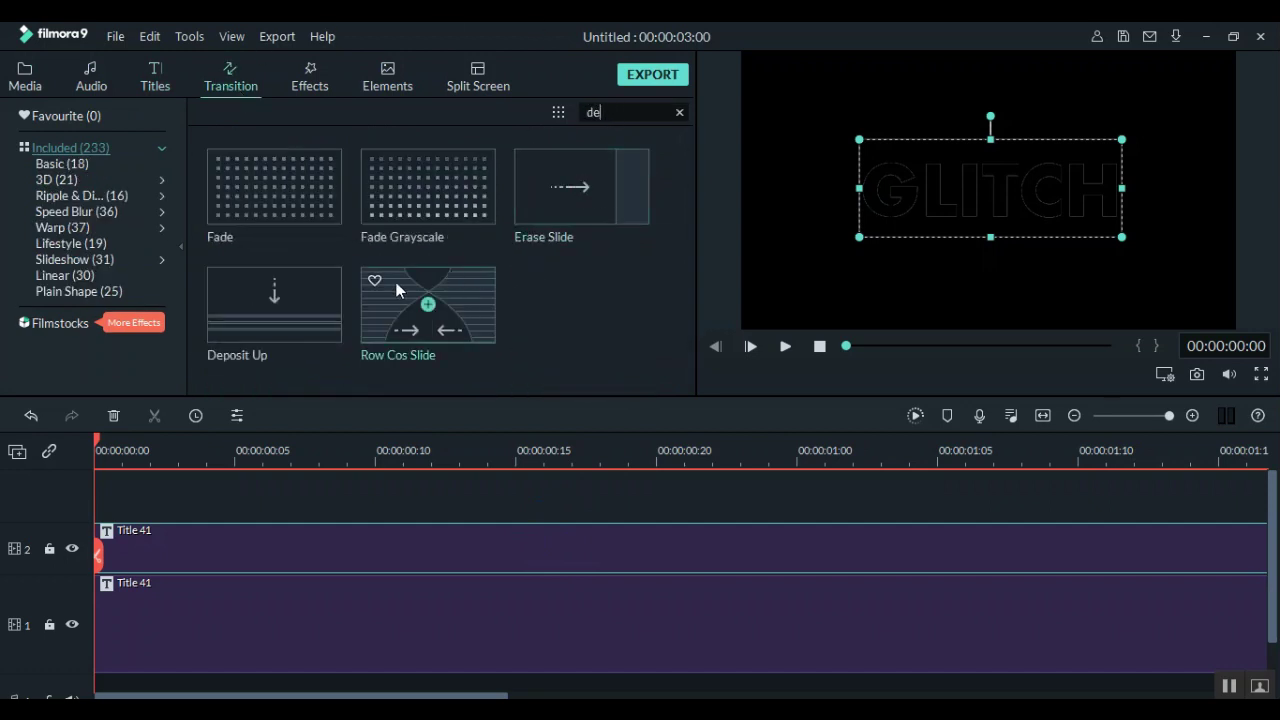
{"action": "left_click", "coordinate": [287, 305]}
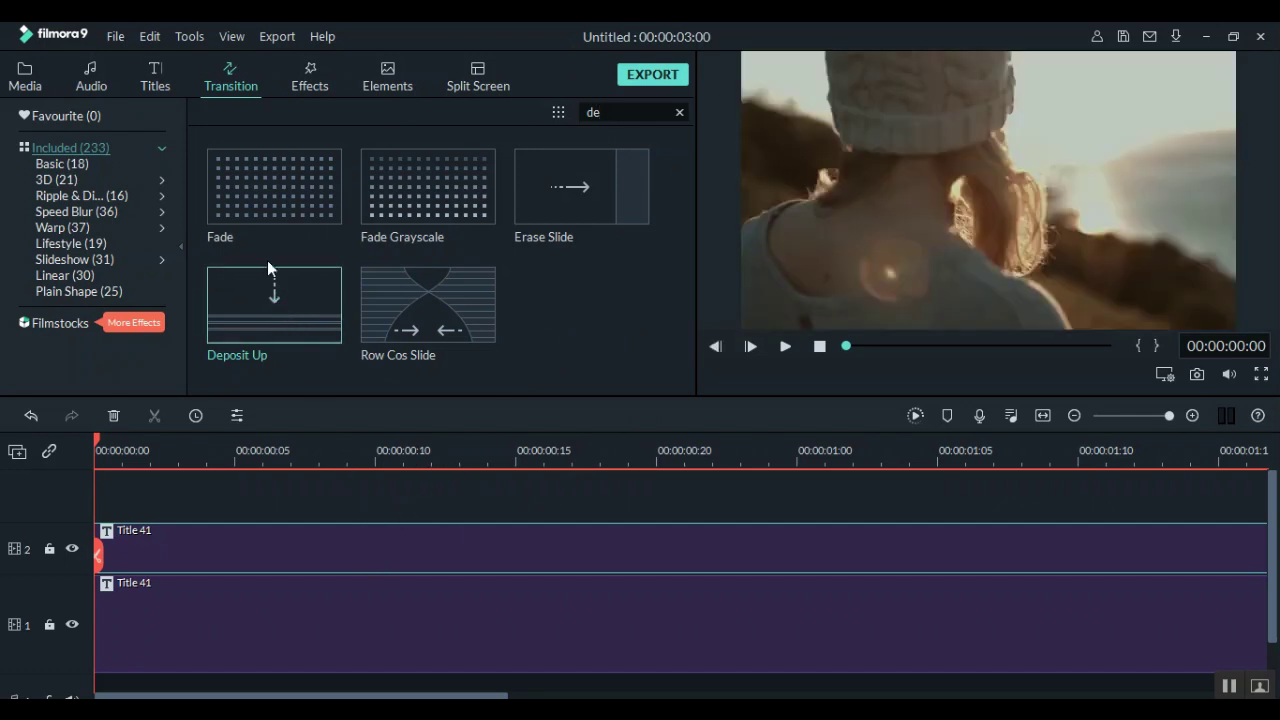
{"action": "left_click_drag", "start_coordinate": [300, 311], "coordinate": [443, 546]}
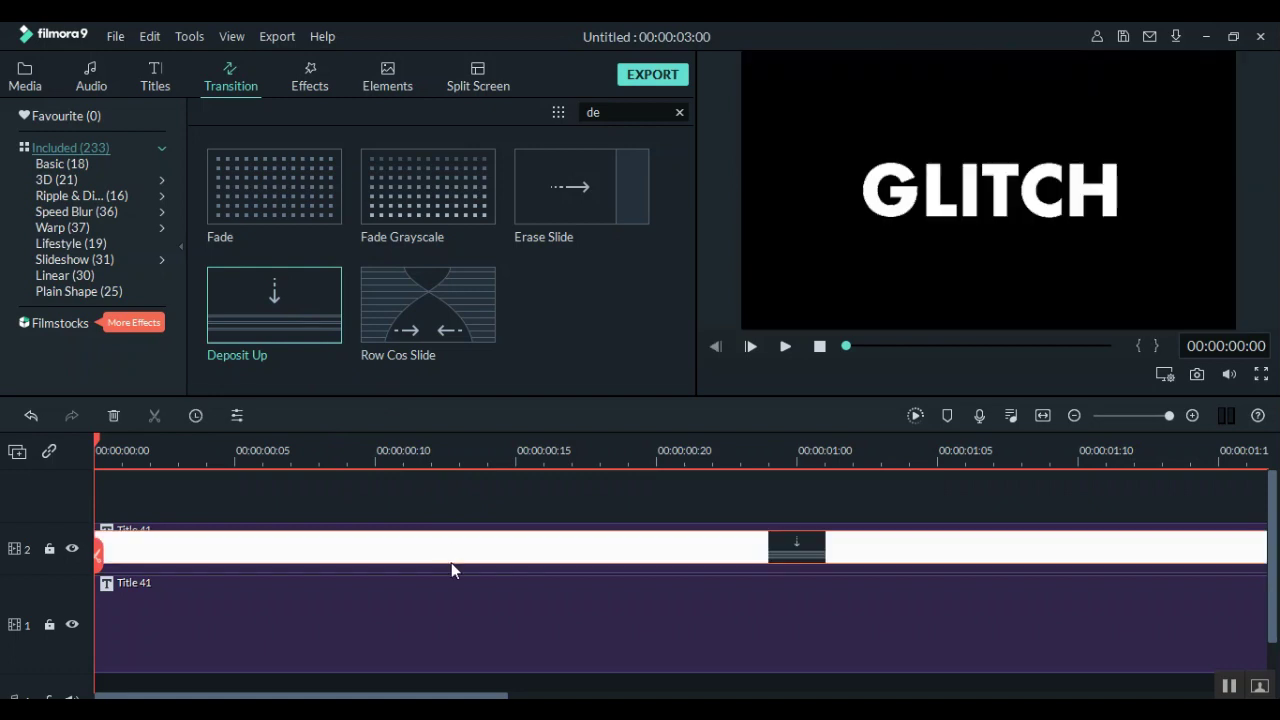
Play back the GLITCH title with the Deposit Up transition and return the timeline view to the start.
{"action": "mouse_move", "coordinate": [401, 698]}
{"action": "left_mouse_down"}
{"action": "mouse_move", "coordinate": [566, 698]}
{"action": "mouse_move", "coordinate": [384, 698]}
{"action": "left_mouse_up"}
{"action": "left_click", "coordinate": [785, 347]}
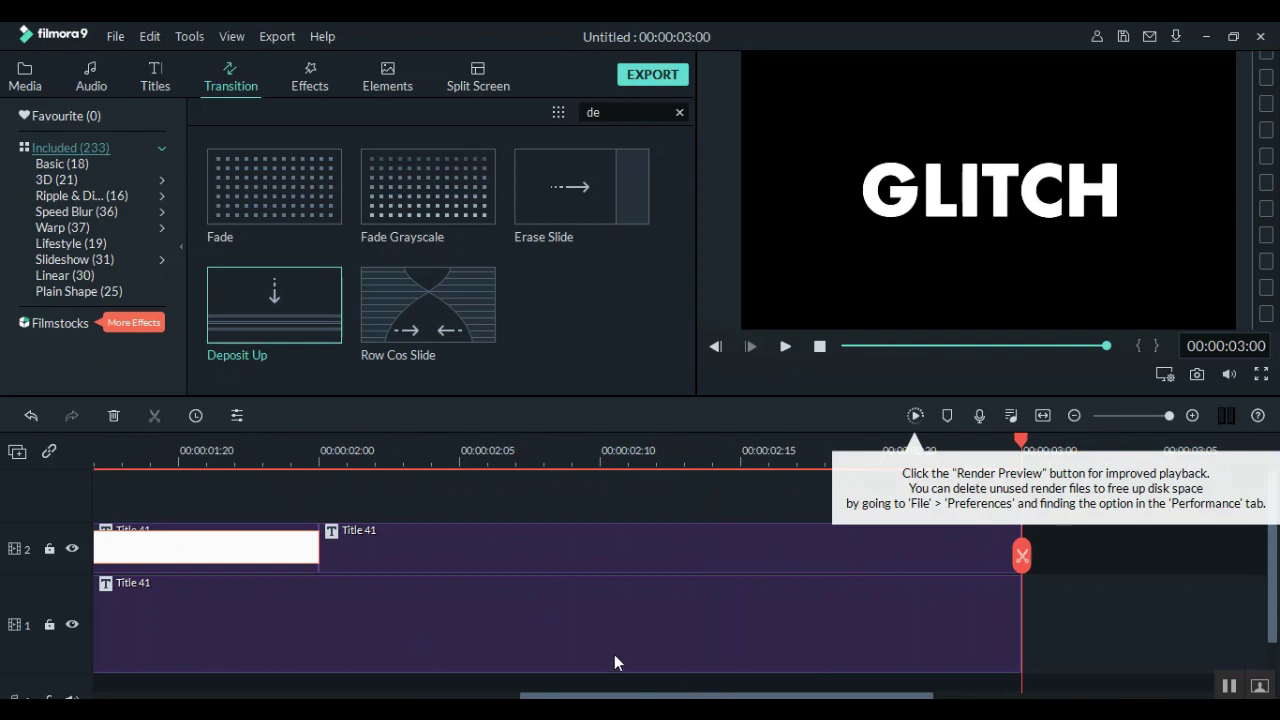
{"action": "left_click_drag", "start_coordinate": [623, 698], "coordinate": [200, 695]}
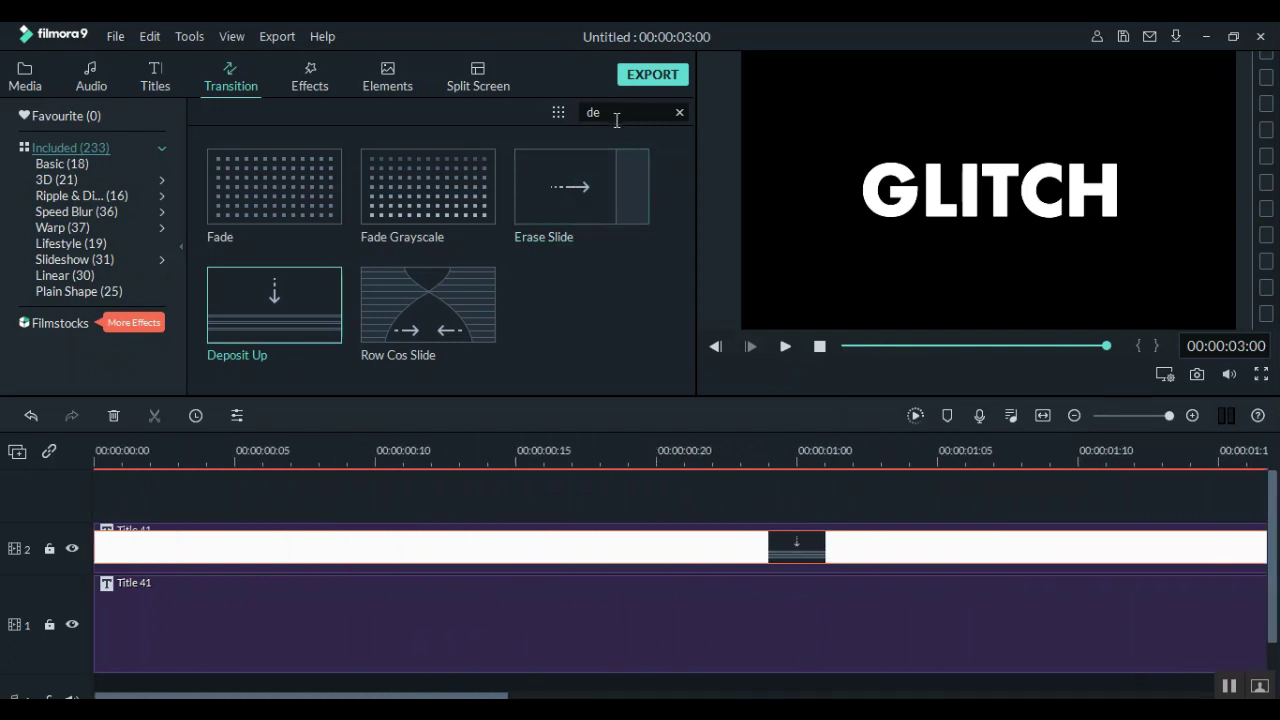
Search the transition library for "chr" and "sid", clearing the search after each term.
{"action": "key", "text": "BackSpace"}
{"action": "key", "text": "BackSpace"}
{"action": "type", "text": "chr"}
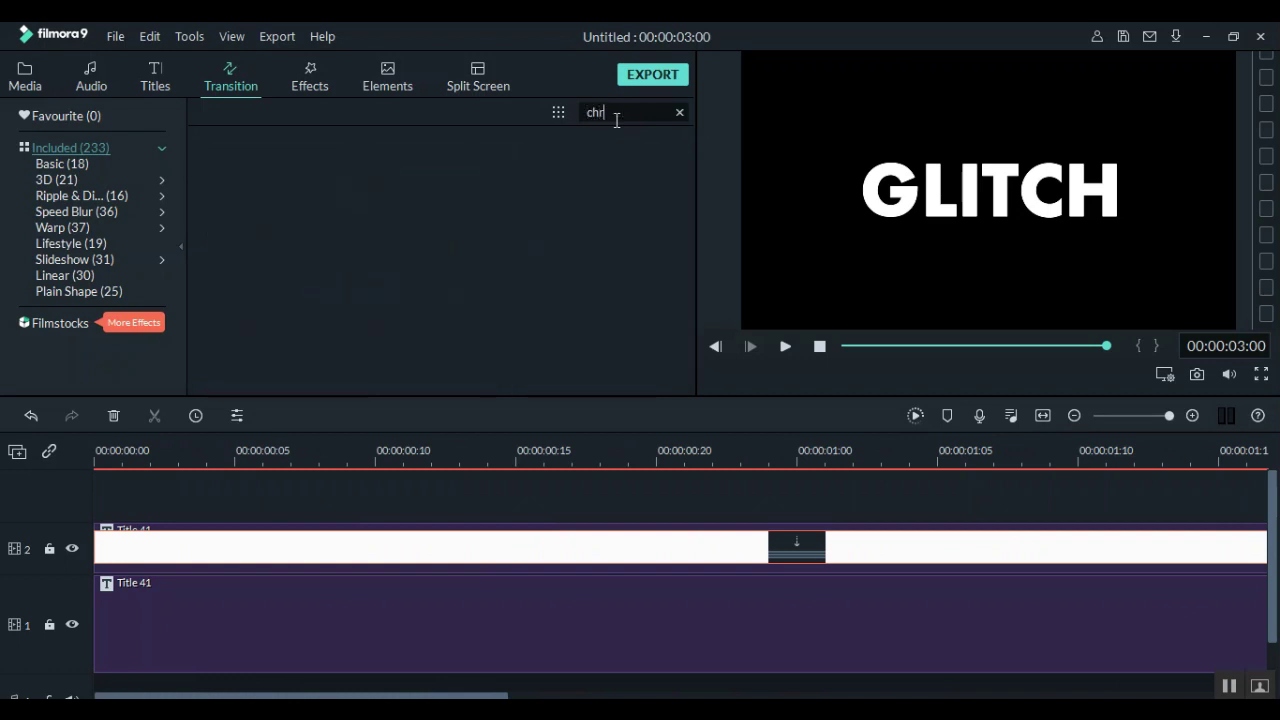
{"action": "key", "text": "BackSpace"}
{"action": "key", "text": "BackSpace"}
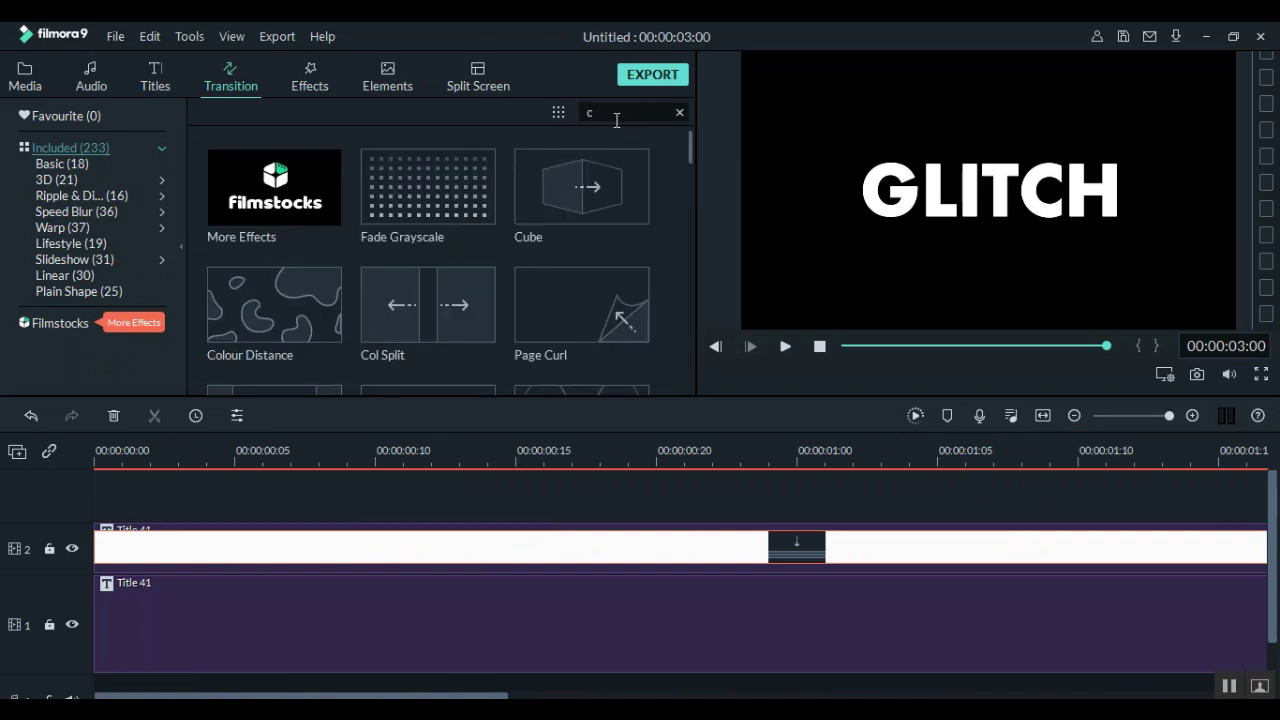
{"action": "key", "text": "BackSpace"}
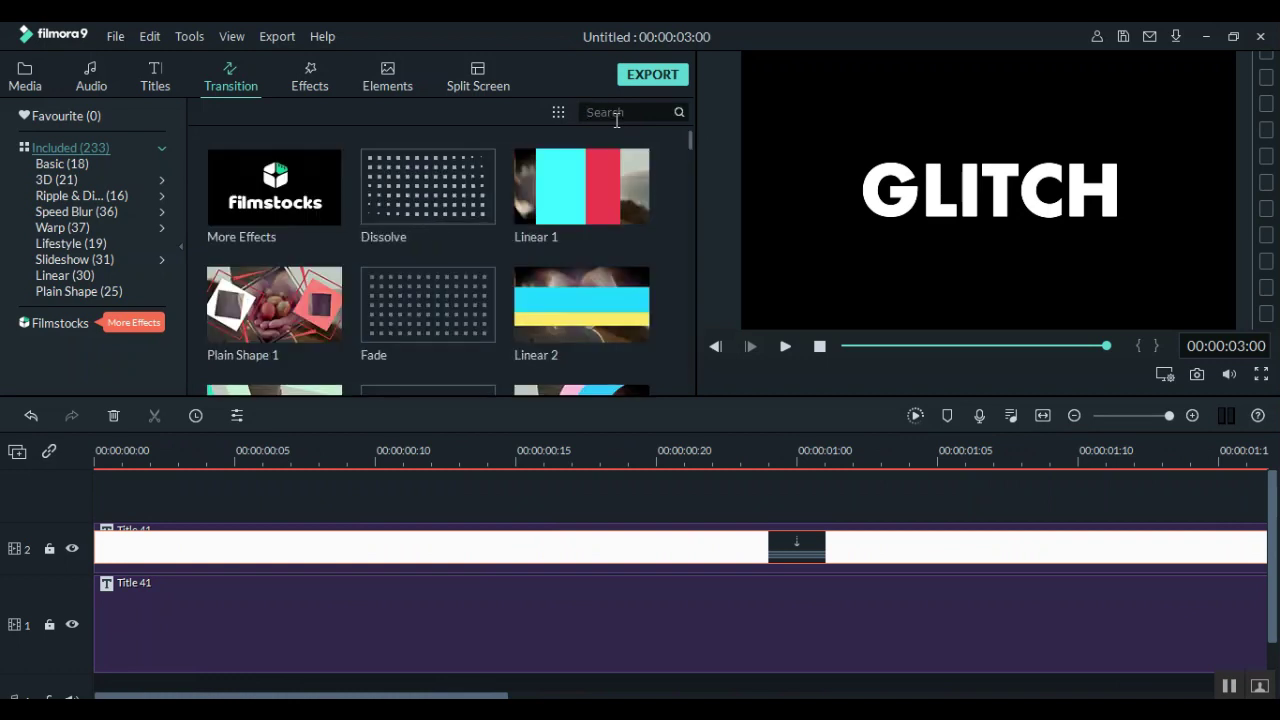
{"action": "type", "text": "sid"}
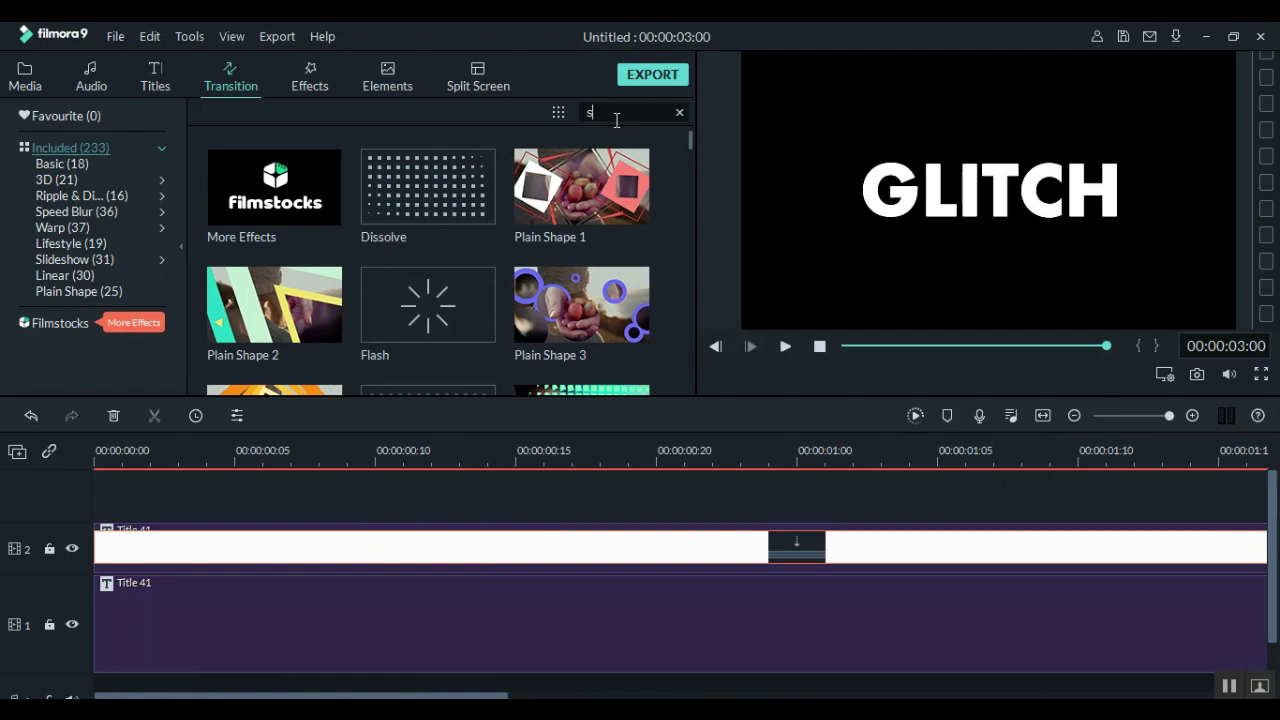
{"action": "key", "text": "BackSpace"}
{"action": "key", "text": "BackSpace"}
{"action": "key", "text": "BackSpace"}
Search the elements library for "ch" and for "s".
{"action": "left_click", "coordinate": [396, 88]}
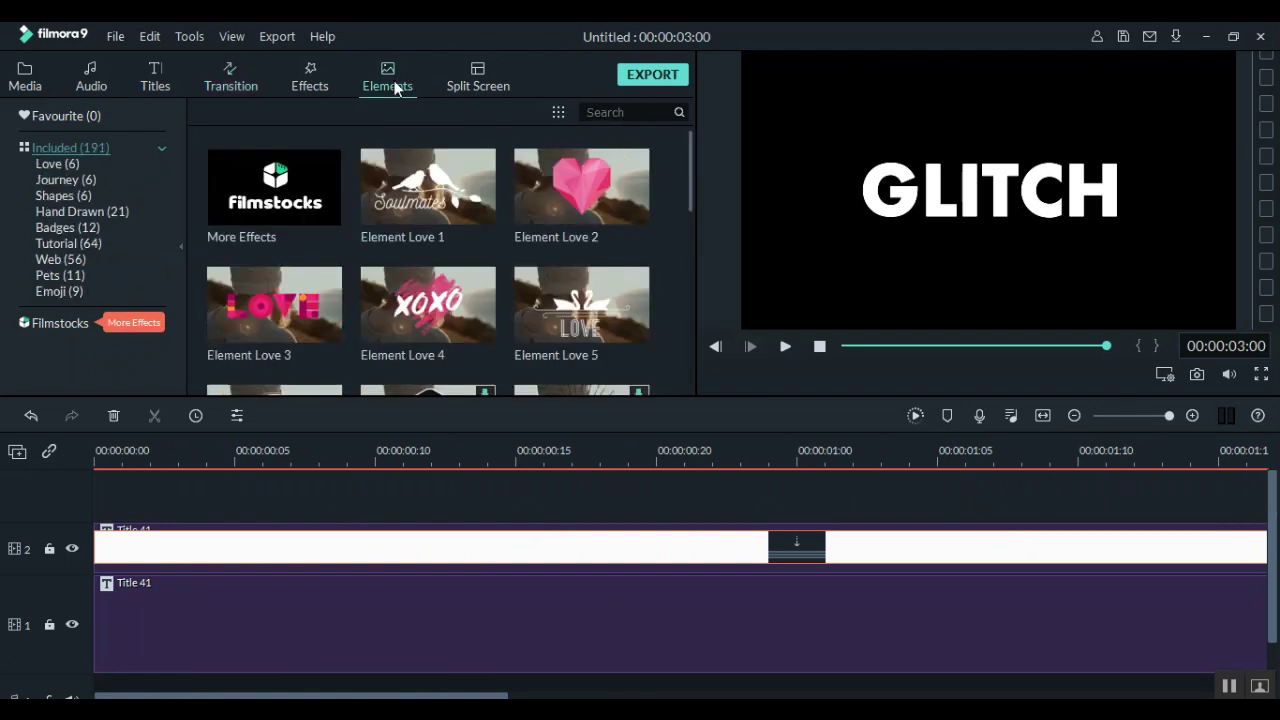
{"action": "left_click", "coordinate": [627, 115]}
{"action": "type", "text": "ch"}
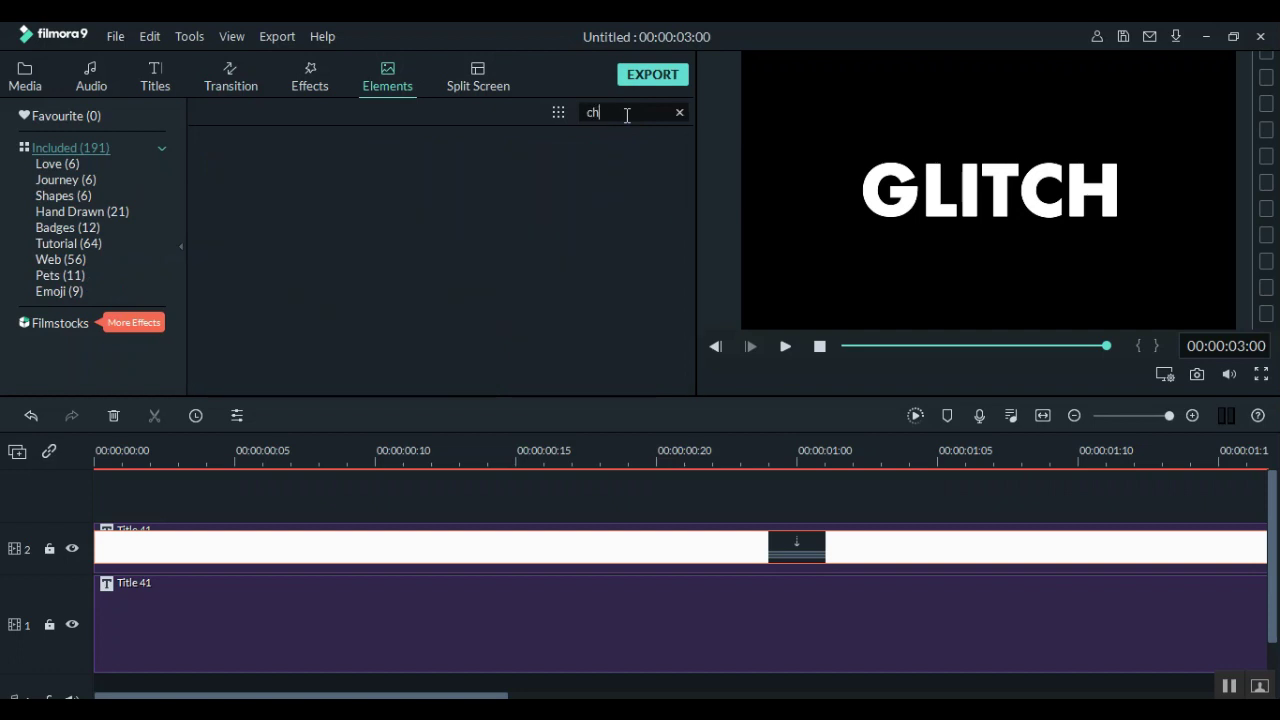
{"action": "key", "text": "BackSpace"}
{"action": "key", "text": "BackSpace"}
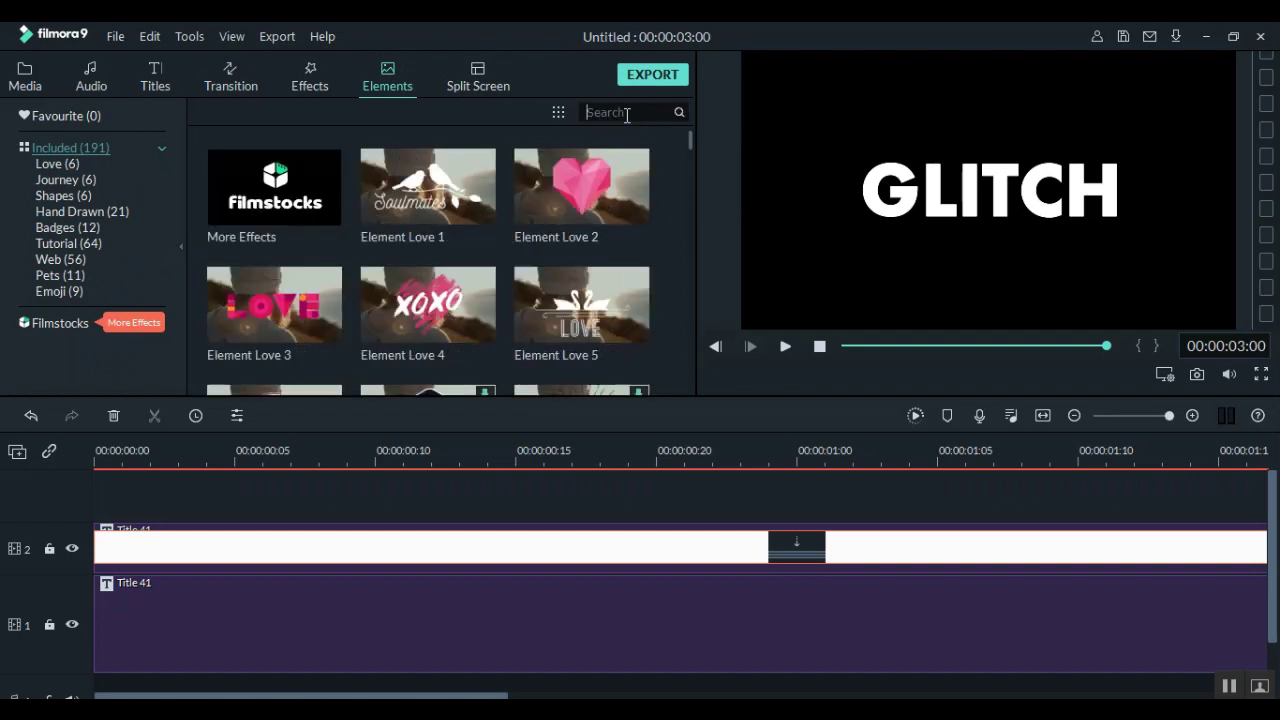
{"action": "type", "text": "s"}
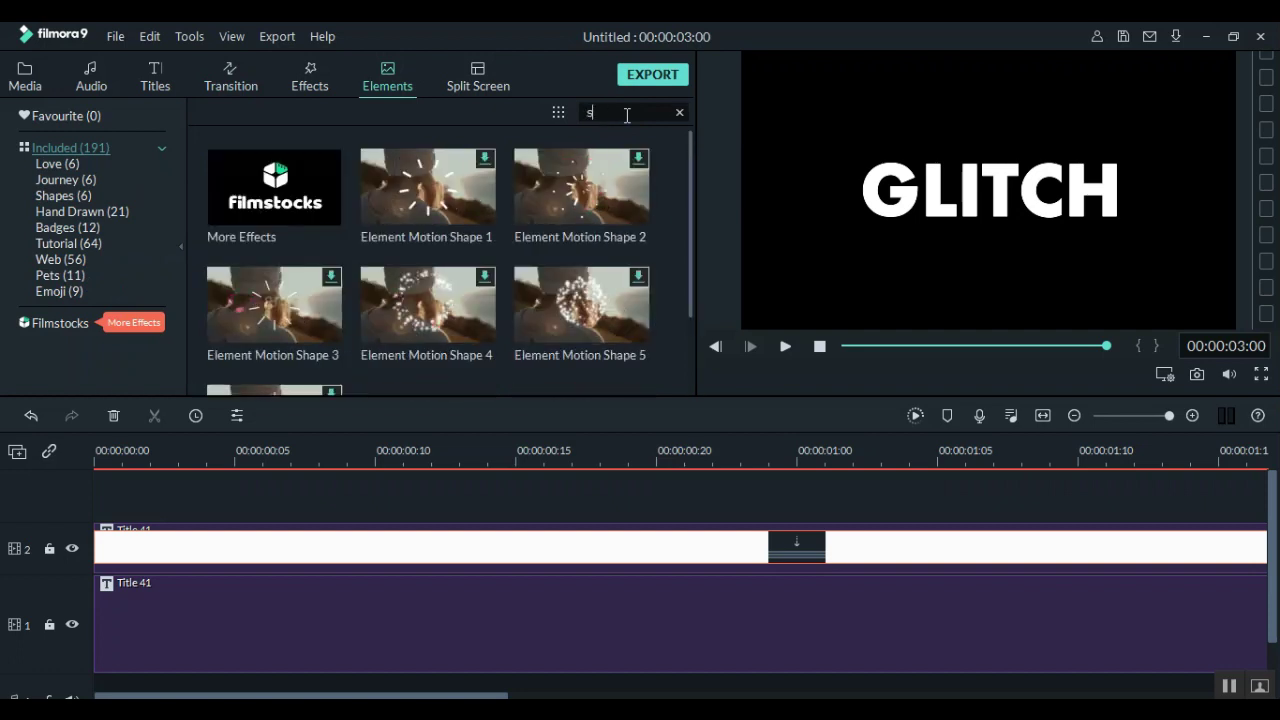
Search the effects for "sid" and place the Sideways 1 effect at the start of a new track 3 above the titles.
{"action": "left_click", "coordinate": [316, 75]}
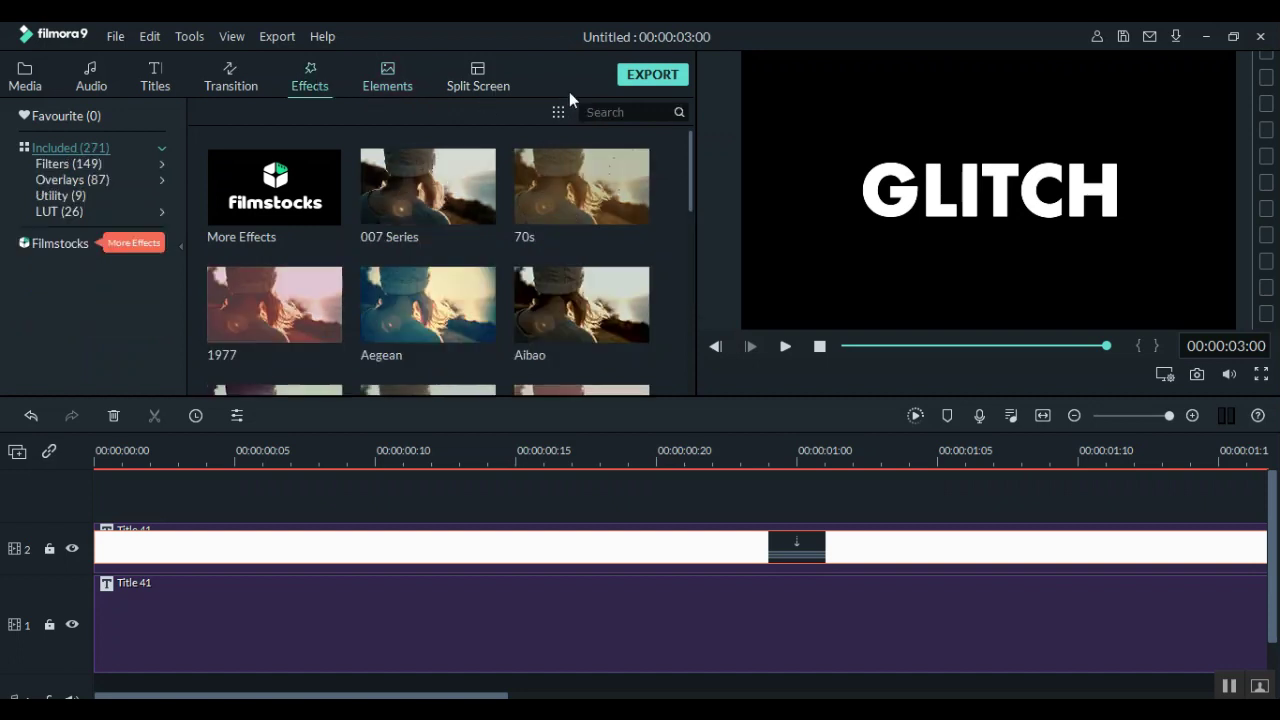
{"action": "type", "text": "s"}
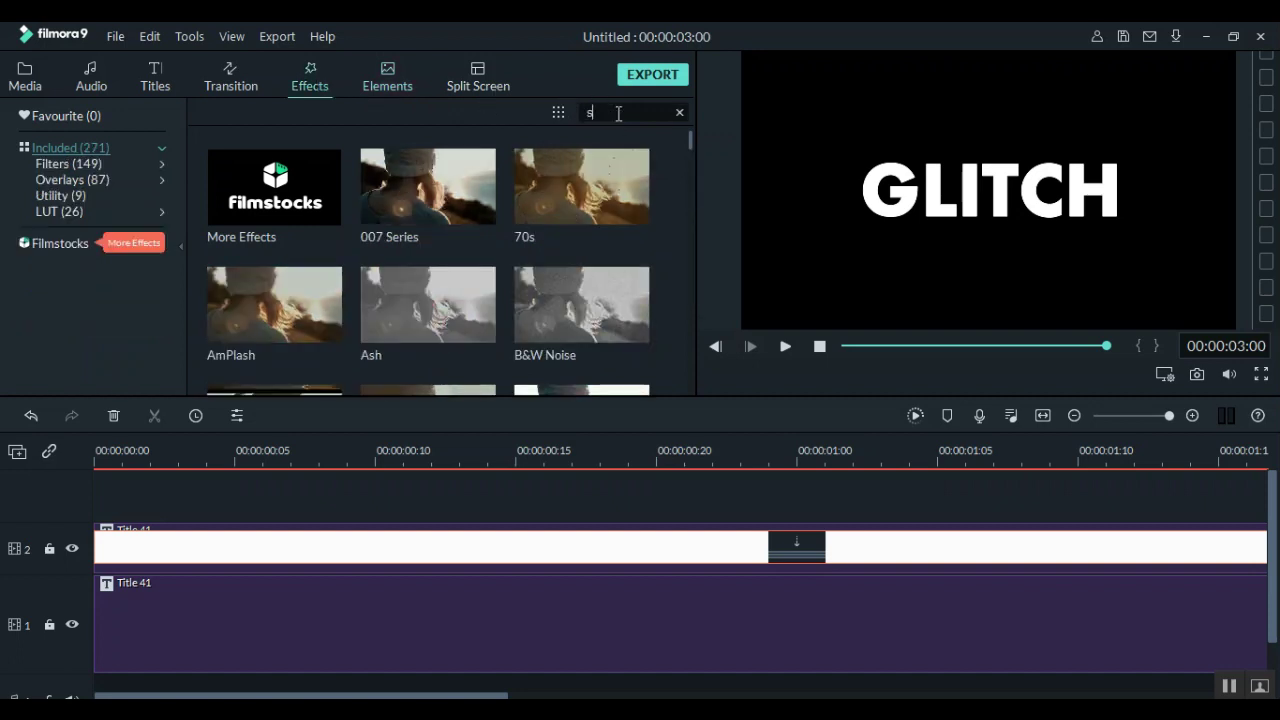
{"action": "type", "text": "id"}
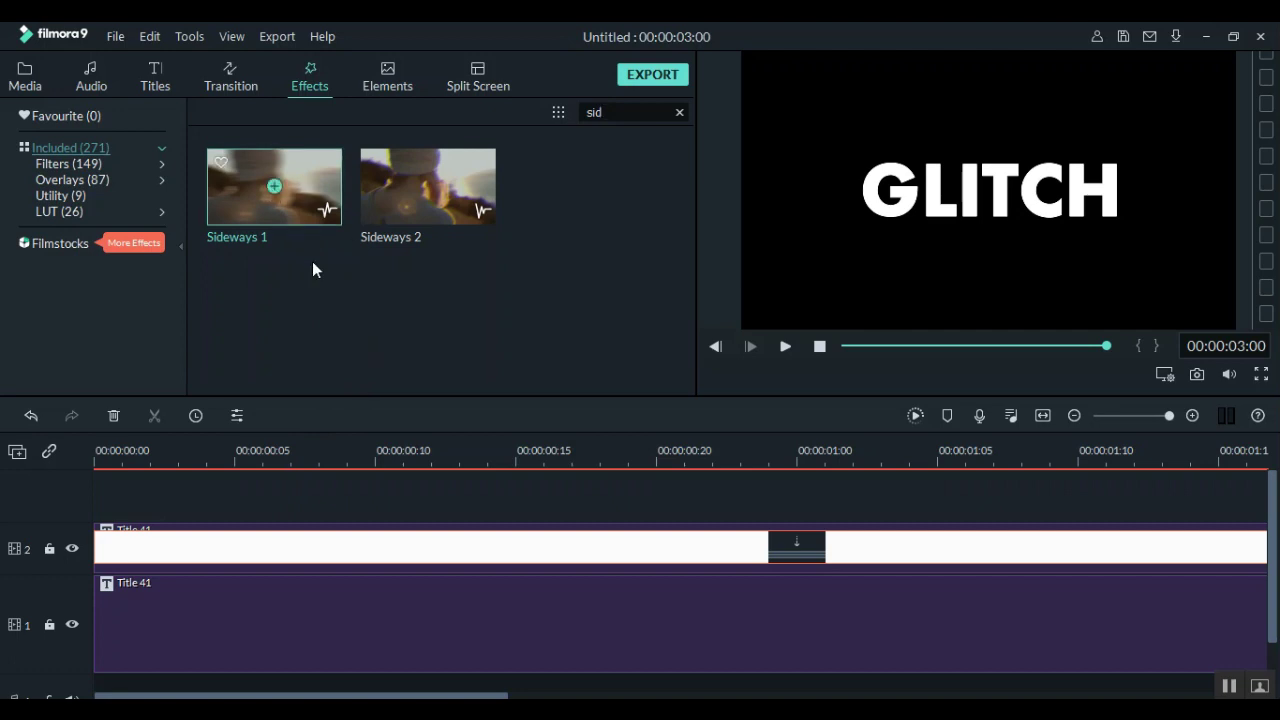
{"action": "left_click_drag", "start_coordinate": [307, 176], "coordinate": [84, 507]}
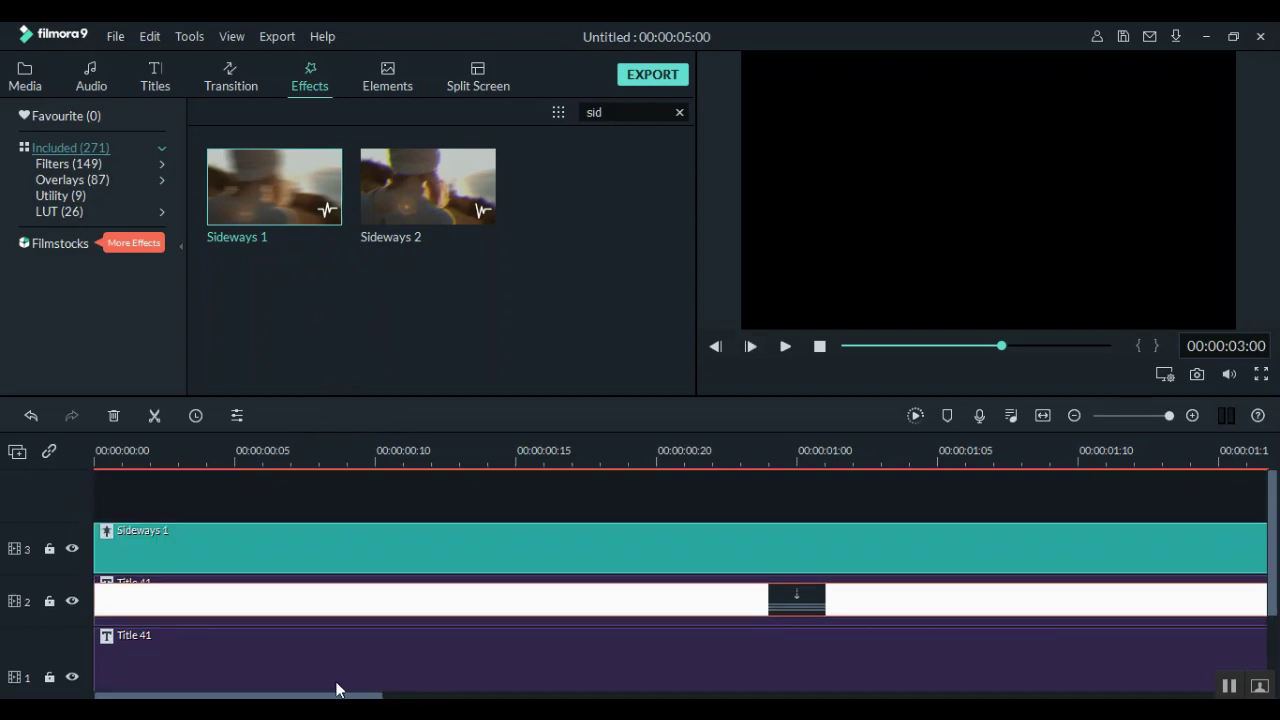
Split the Sideways 1 effect on track 3 at 00:00:02:00 and delete the part after the cut.
{"action": "left_click_drag", "start_coordinate": [337, 689], "coordinate": [529, 677]}
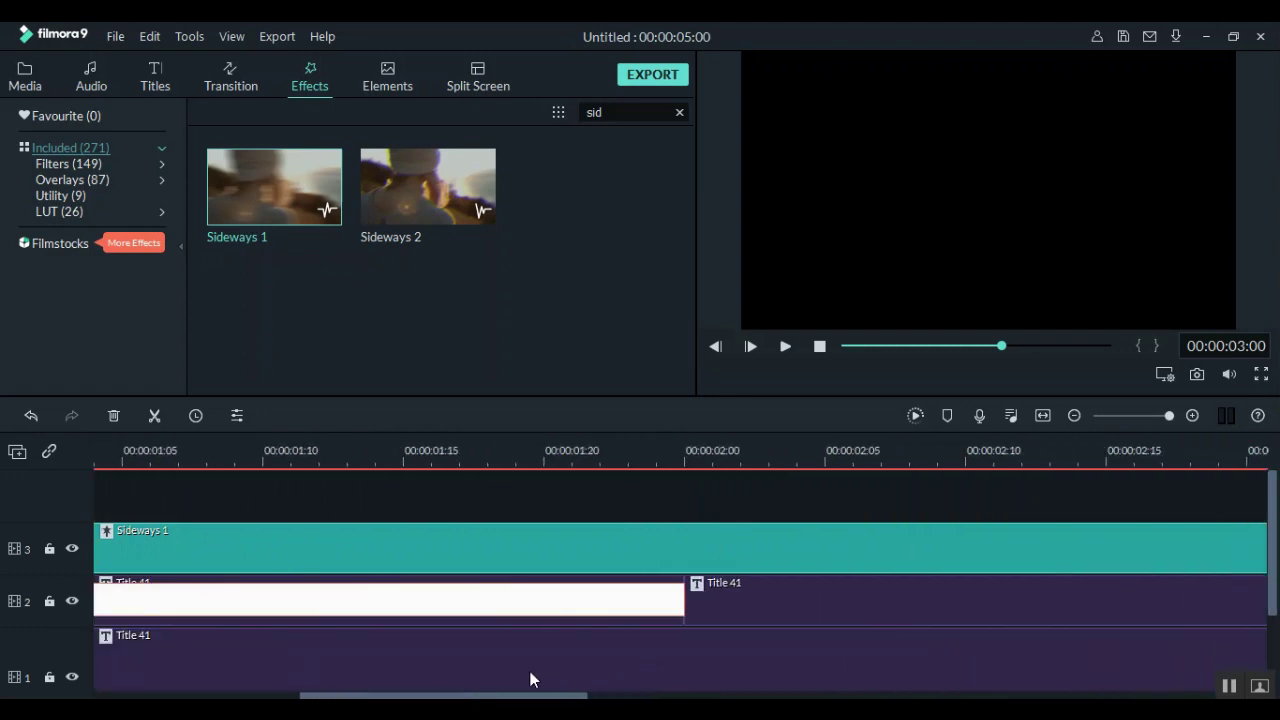
{"action": "left_click", "coordinate": [684, 460]}
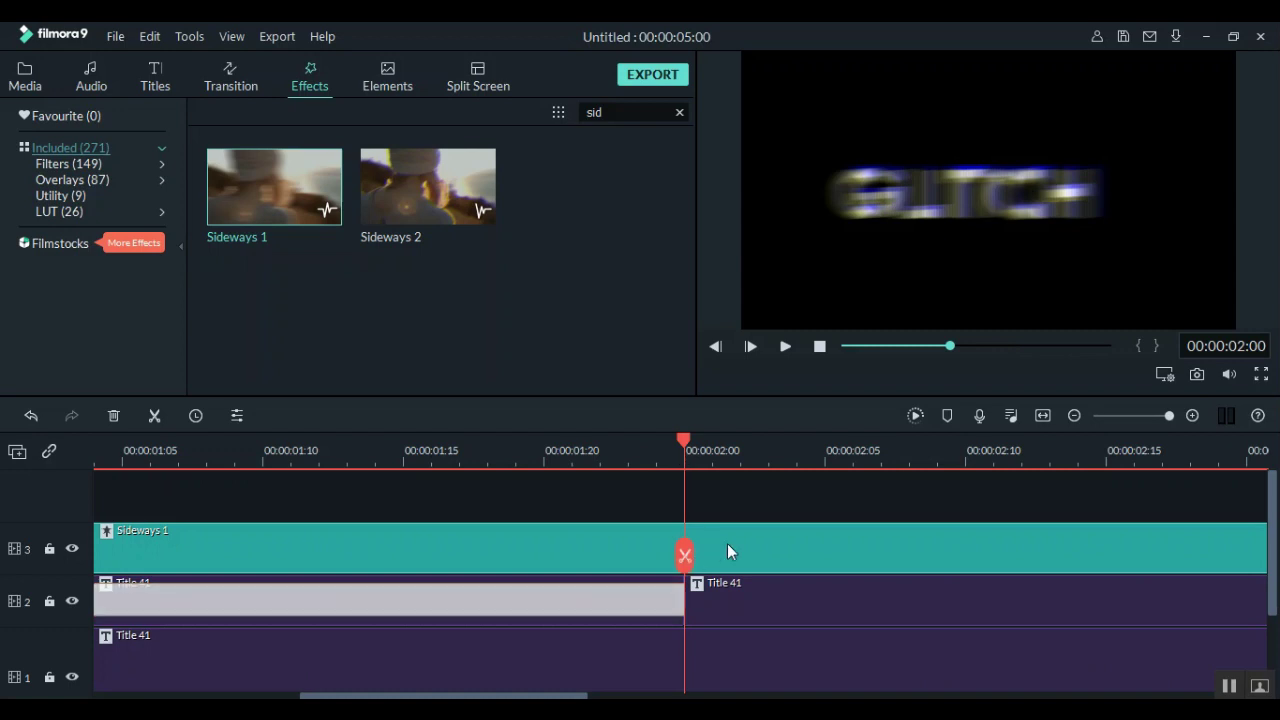
{"action": "right_click", "coordinate": [798, 541]}
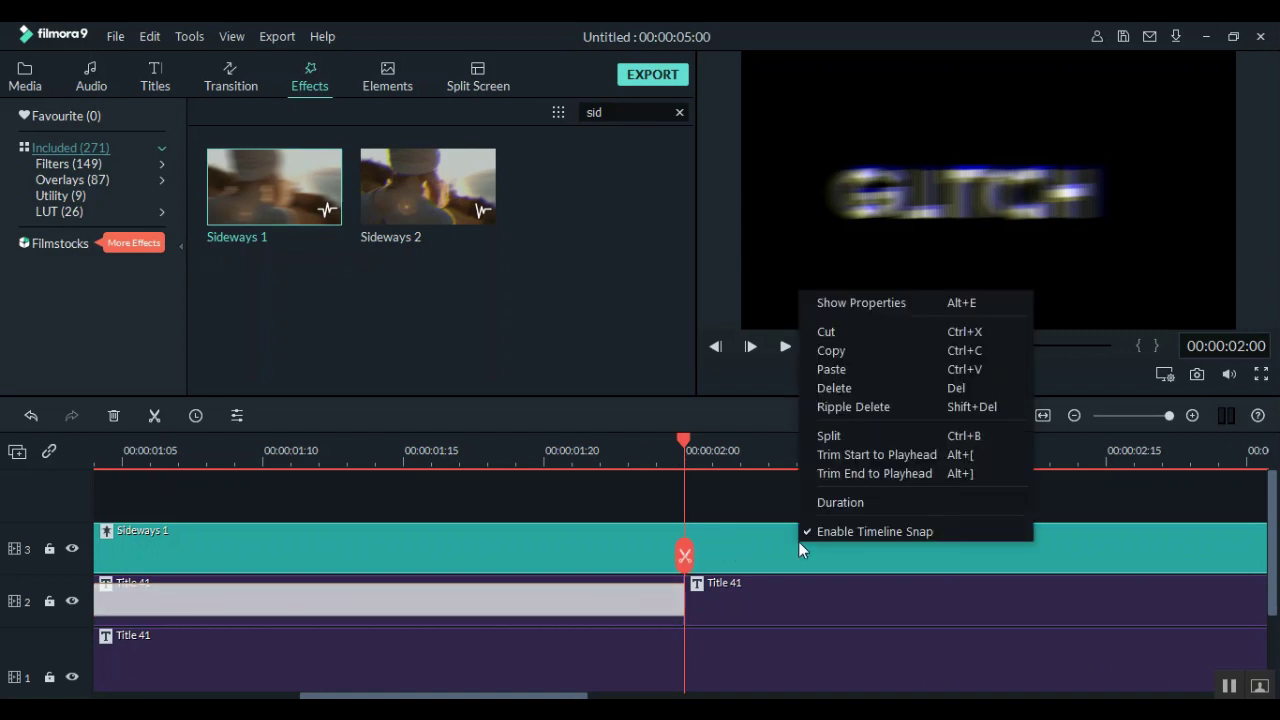
{"action": "left_click", "coordinate": [684, 553]}
{"action": "left_click", "coordinate": [745, 554]}
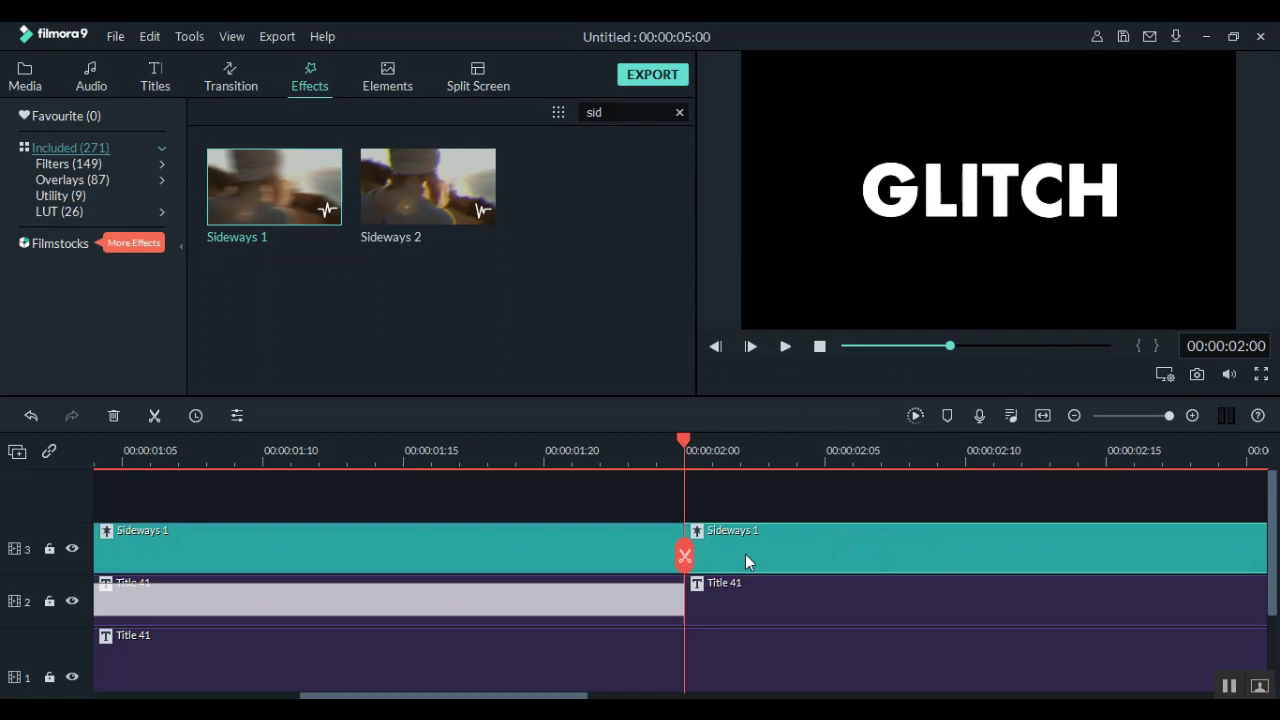
{"action": "key", "text": "Delete"}
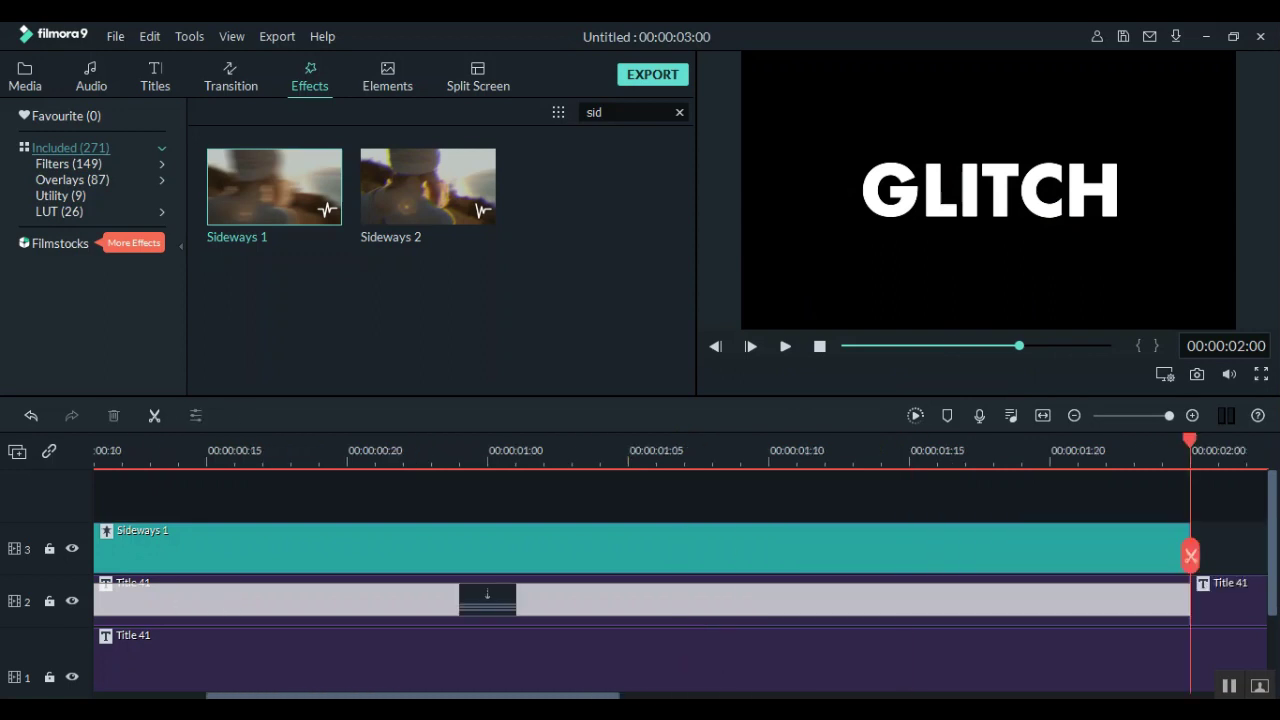
Play back the sequence from the beginning to review the Sideways 1 effect on the GLITCH title.
{"action": "left_click", "coordinate": [785, 346]}
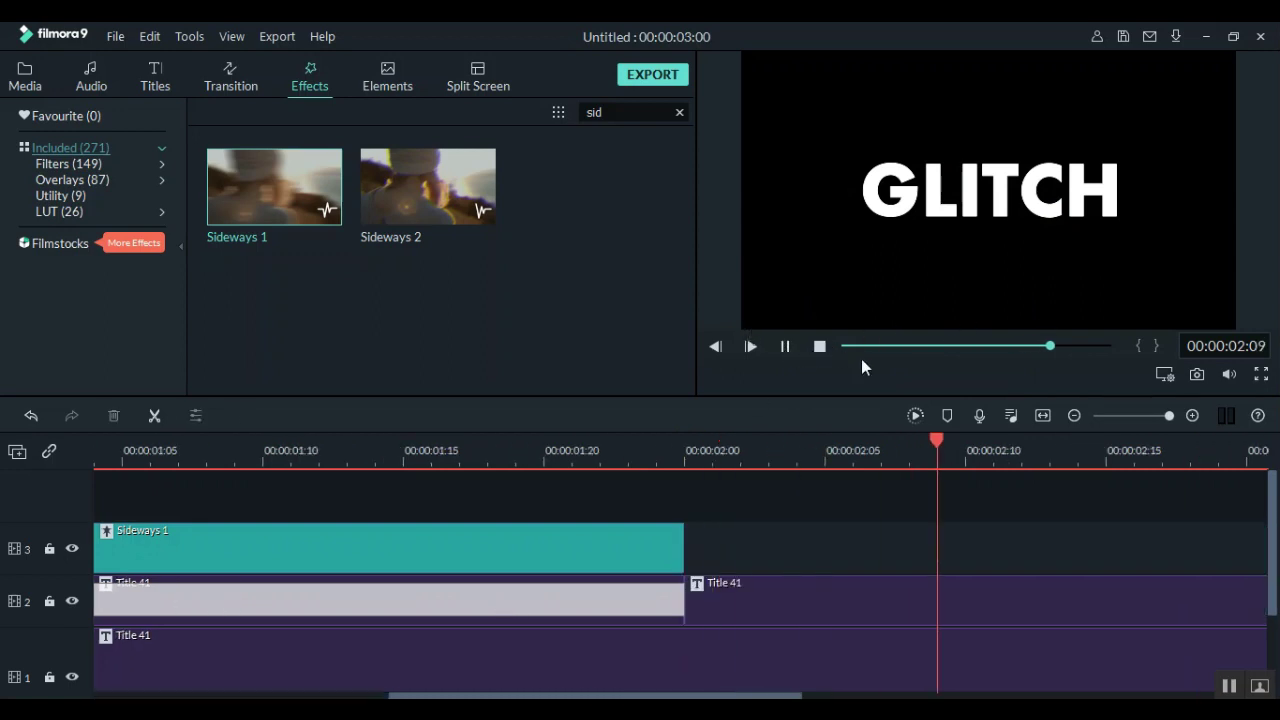
{"action": "left_click", "coordinate": [819, 346]}
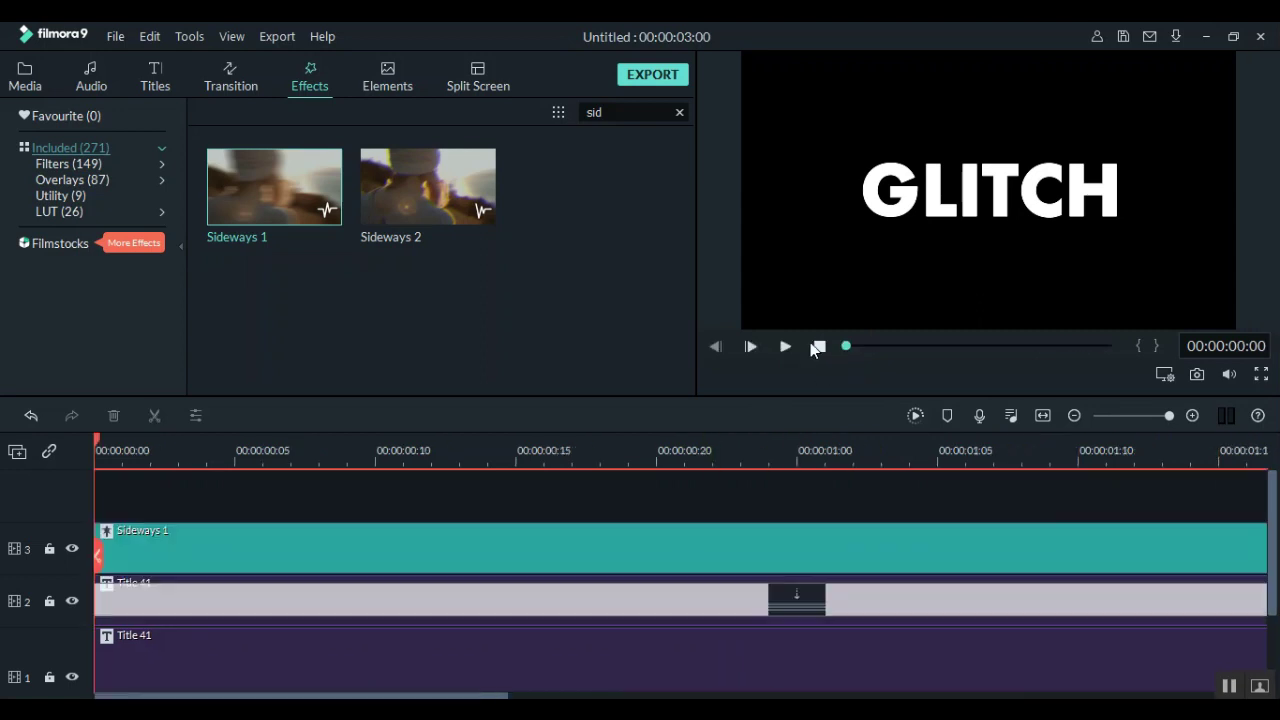
{"action": "left_click", "coordinate": [751, 346]}
{"action": "left_click", "coordinate": [715, 346]}
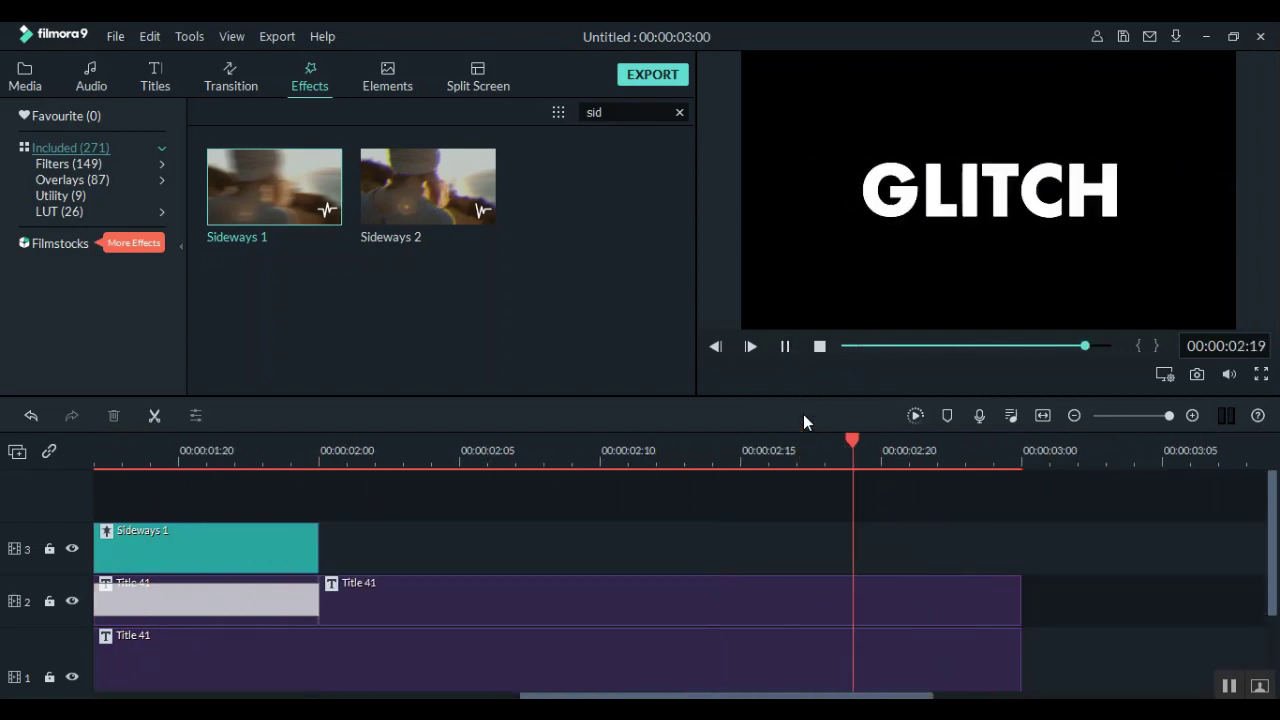
Search the effects for "ch" and place Chromatic Aberration on track 3 directly after the Sideways 1 effect at 00:00:02:00.
{"action": "left_click", "coordinate": [618, 118]}
{"action": "key", "text": "BackSpace"}
{"action": "key", "text": "BackSpace"}
{"action": "key", "text": "BackSpace"}
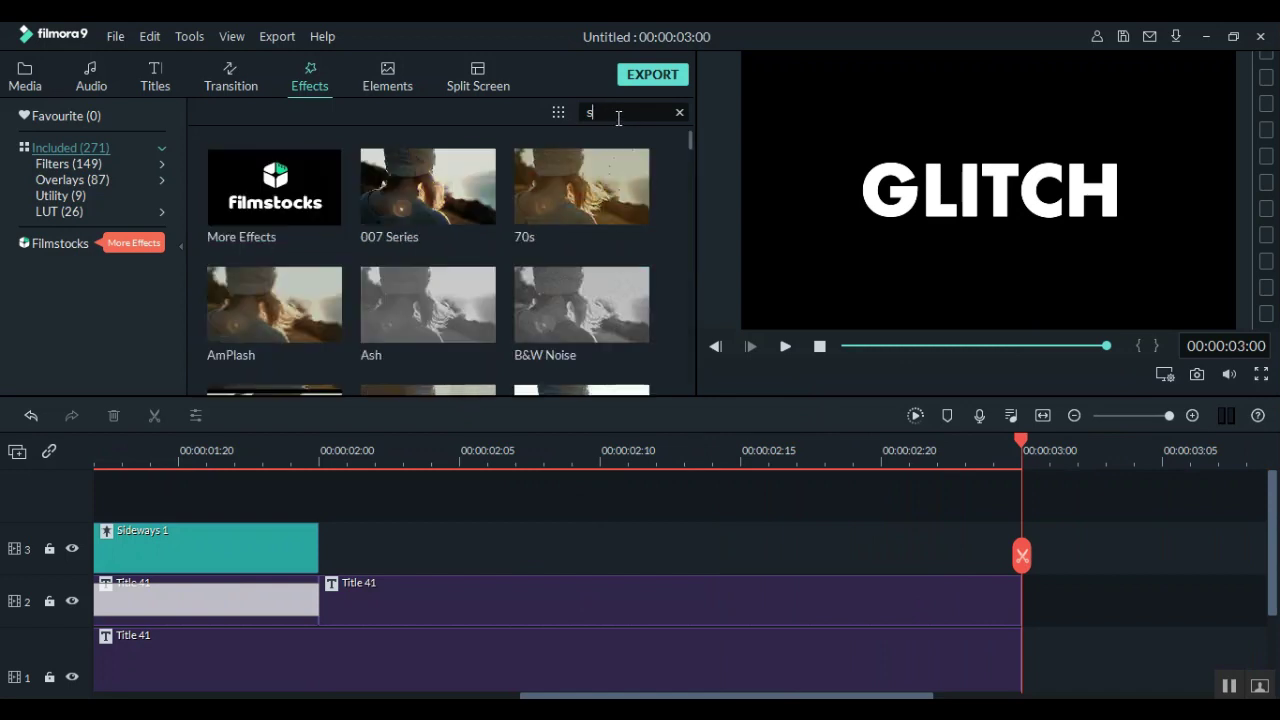
{"action": "type", "text": "ch"}
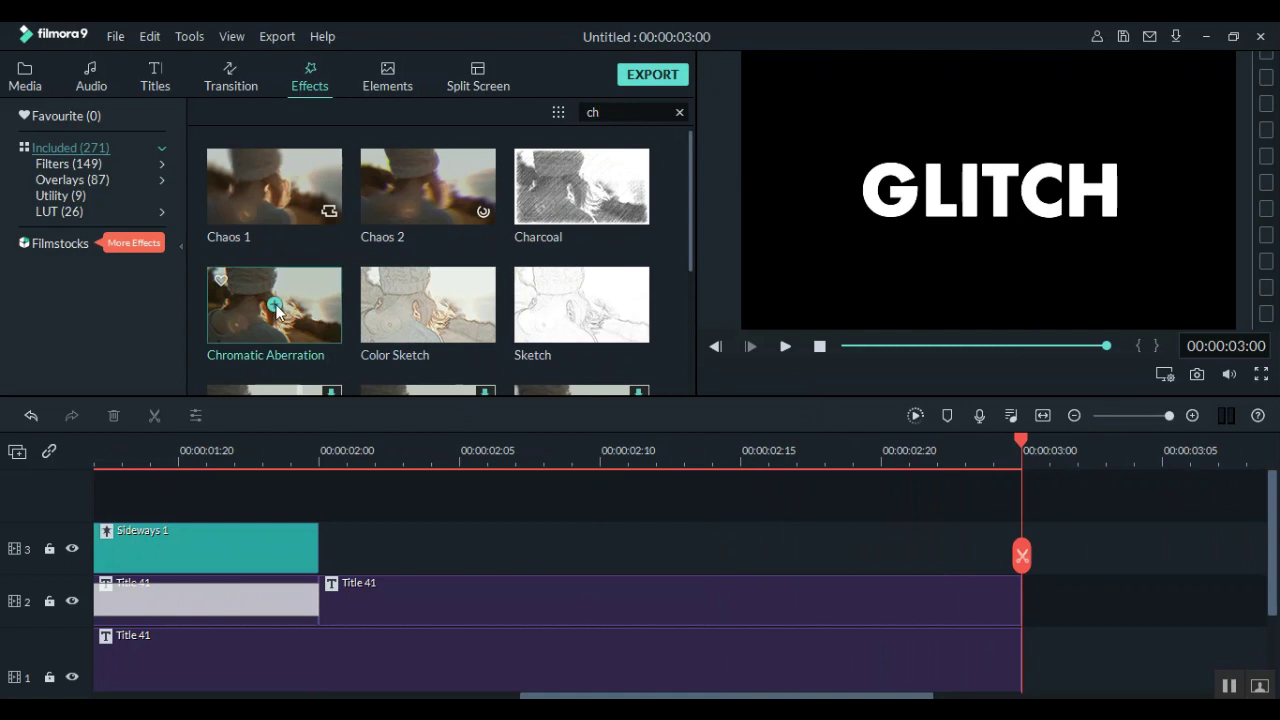
{"action": "left_click_drag", "start_coordinate": [300, 292], "coordinate": [425, 535]}
{"action": "left_click_drag", "start_coordinate": [343, 548], "coordinate": [334, 546]}
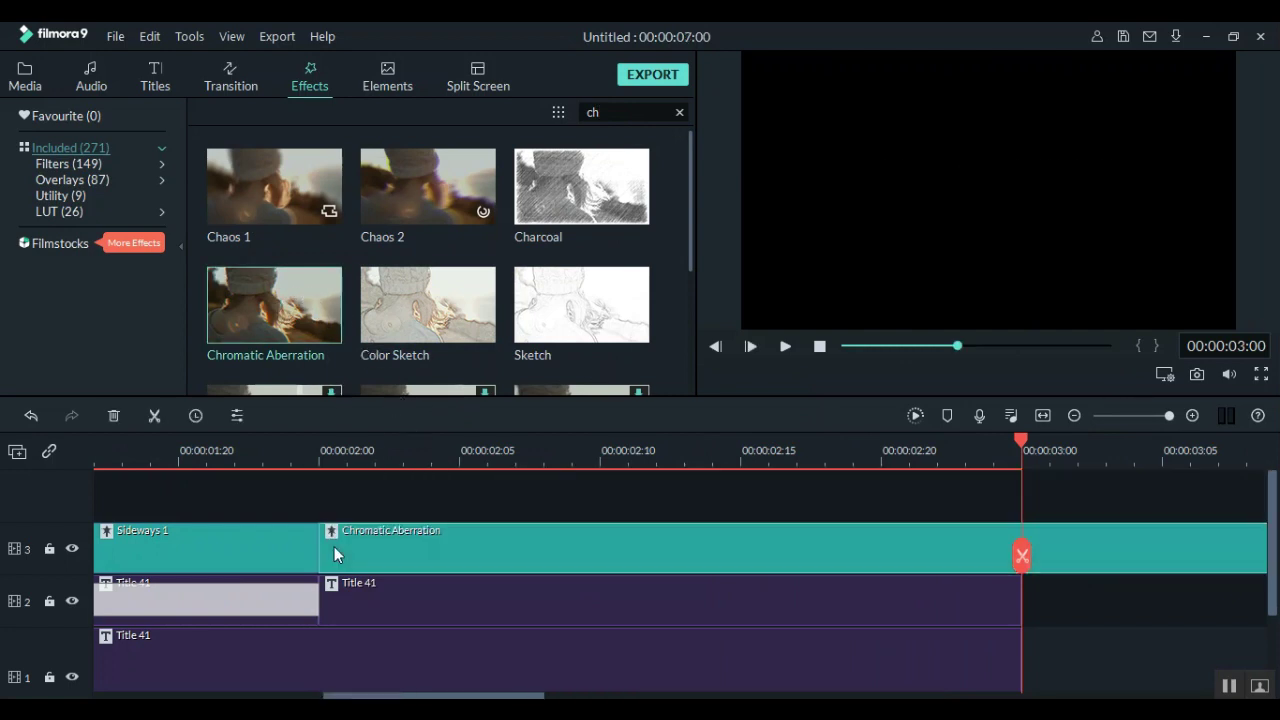
Split the Chromatic Aberration effect on track 3 at 00:00:03:00 and delete the part after the cut.
{"action": "left_click_drag", "start_coordinate": [440, 697], "coordinate": [512, 695]}
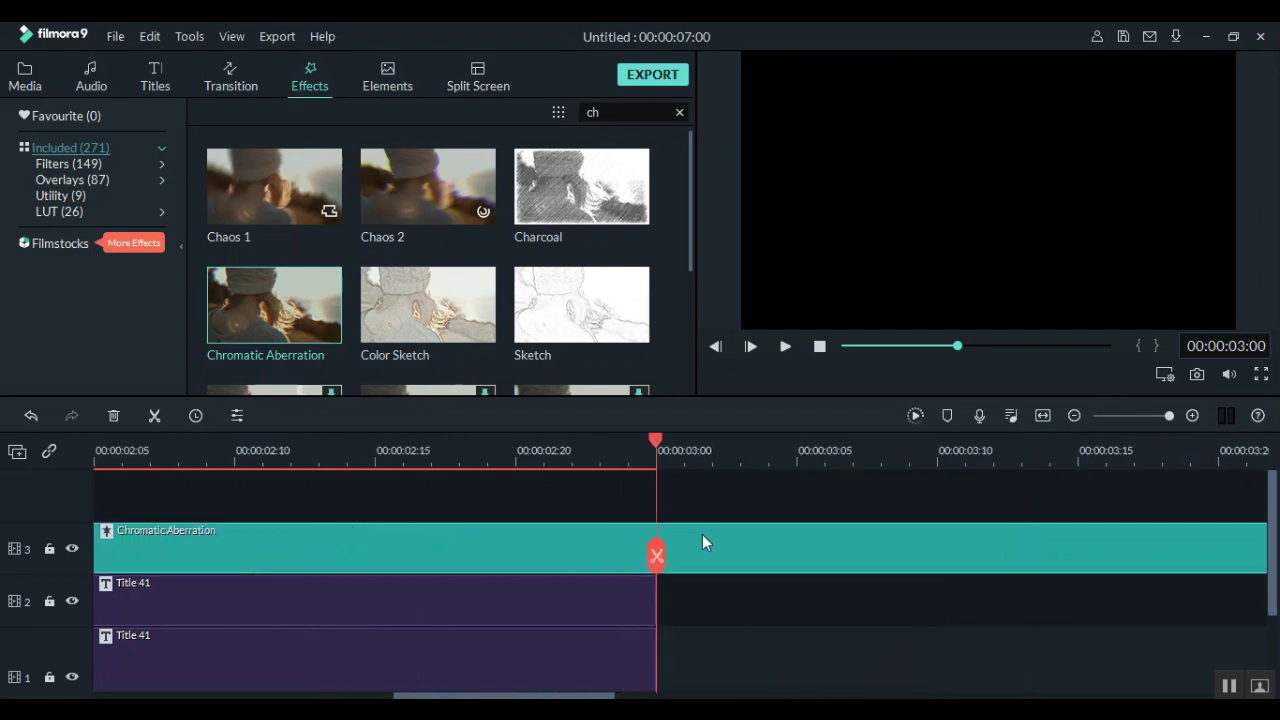
{"action": "left_click", "coordinate": [656, 555]}
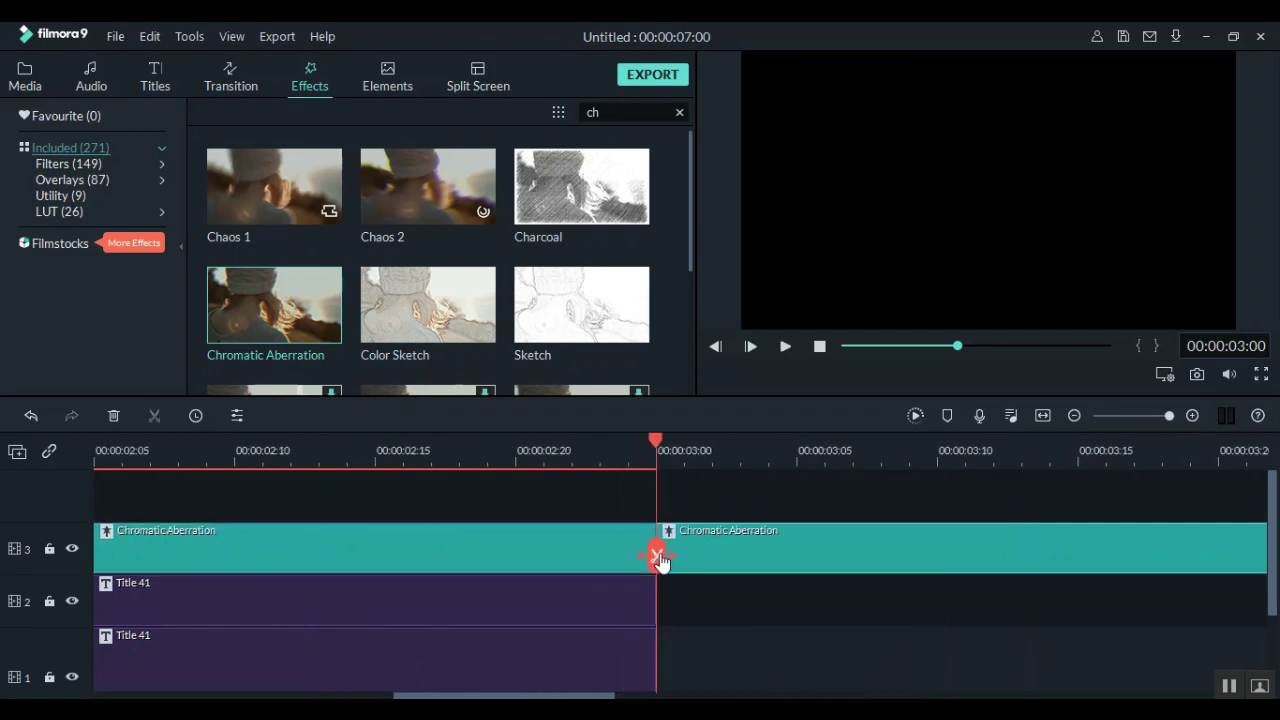
{"action": "left_click", "coordinate": [715, 548]}
{"action": "key", "text": "Delete"}
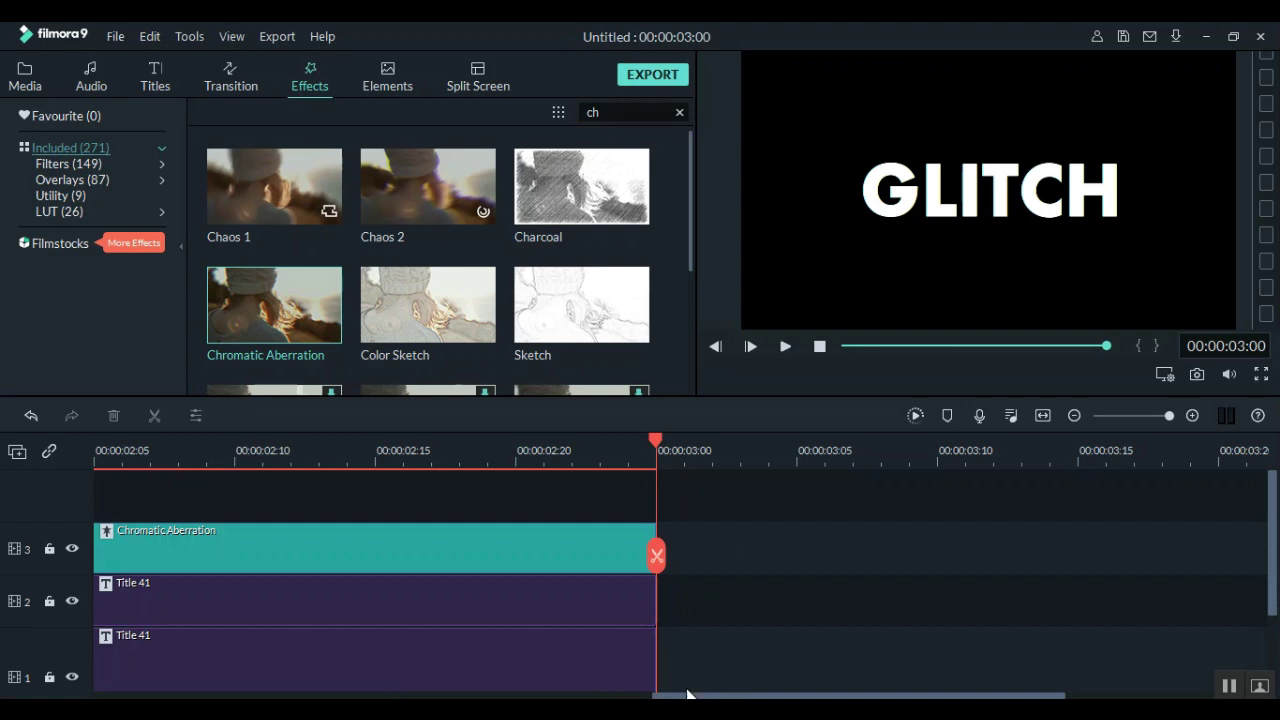
Copy the GLITCH title clip on track 1 and paste it on the same track at 00:00:03:00.
{"action": "right_click", "coordinate": [586, 669]}
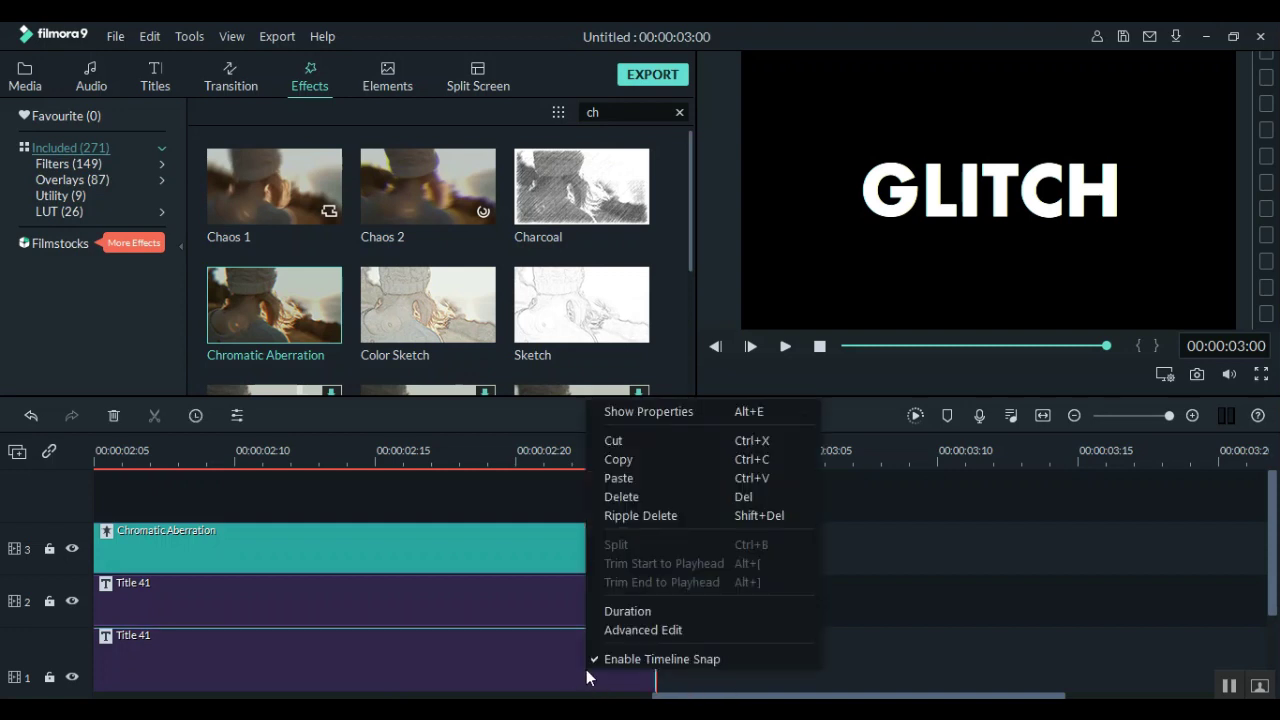
{"action": "left_click", "coordinate": [674, 465]}
{"action": "right_click", "coordinate": [739, 661]}
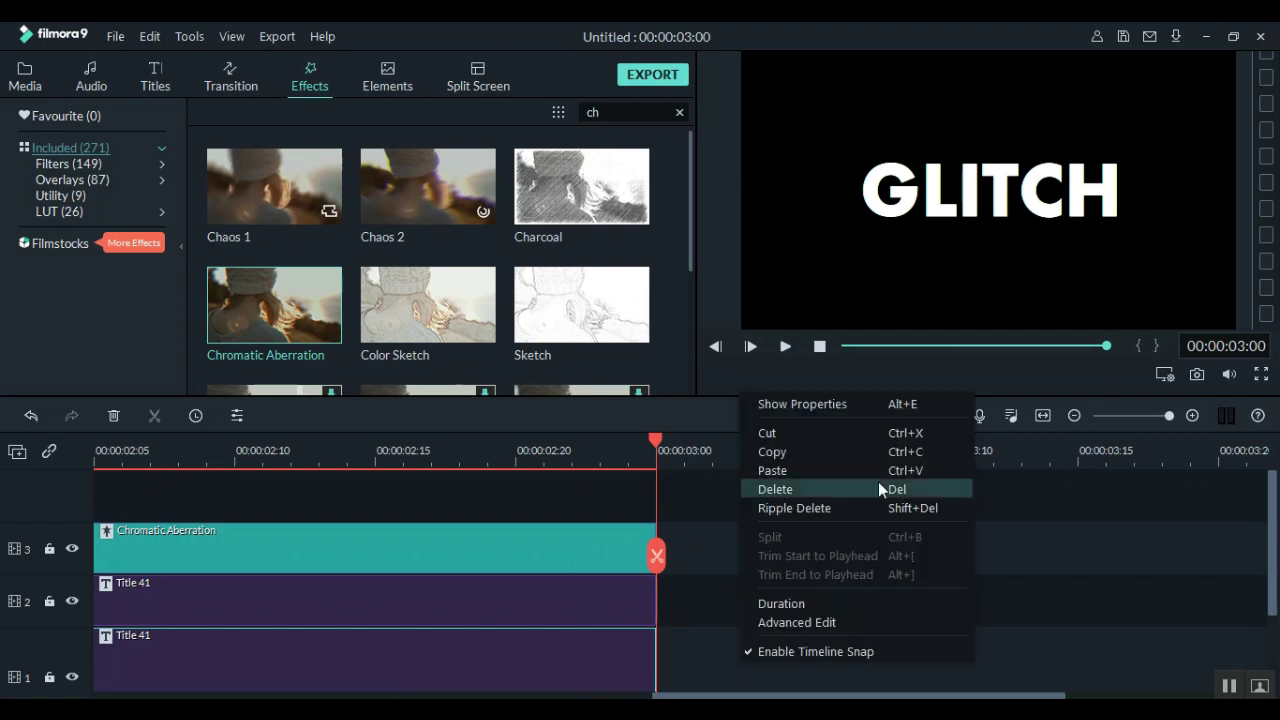
{"action": "left_click", "coordinate": [780, 470]}
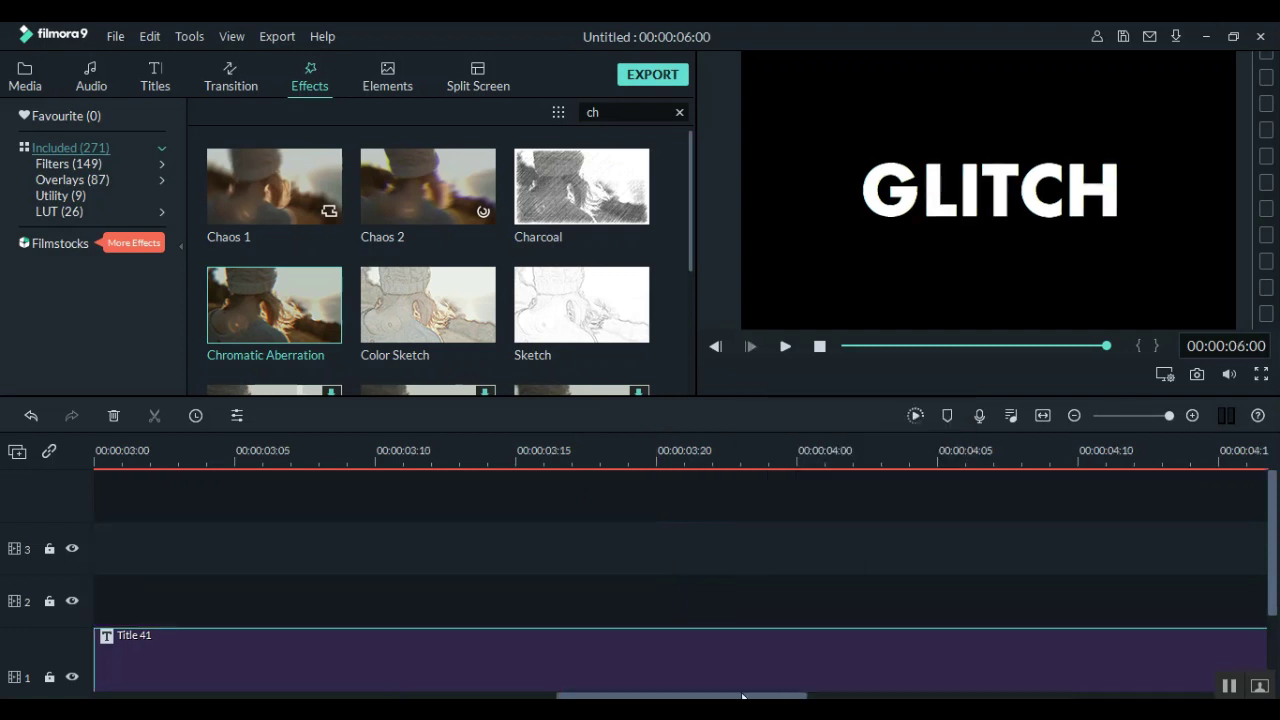
Split the pasted title on track 1 at 00:00:05:00 and delete the part after the cut.
{"action": "left_click_drag", "start_coordinate": [694, 697], "coordinate": [929, 686]}
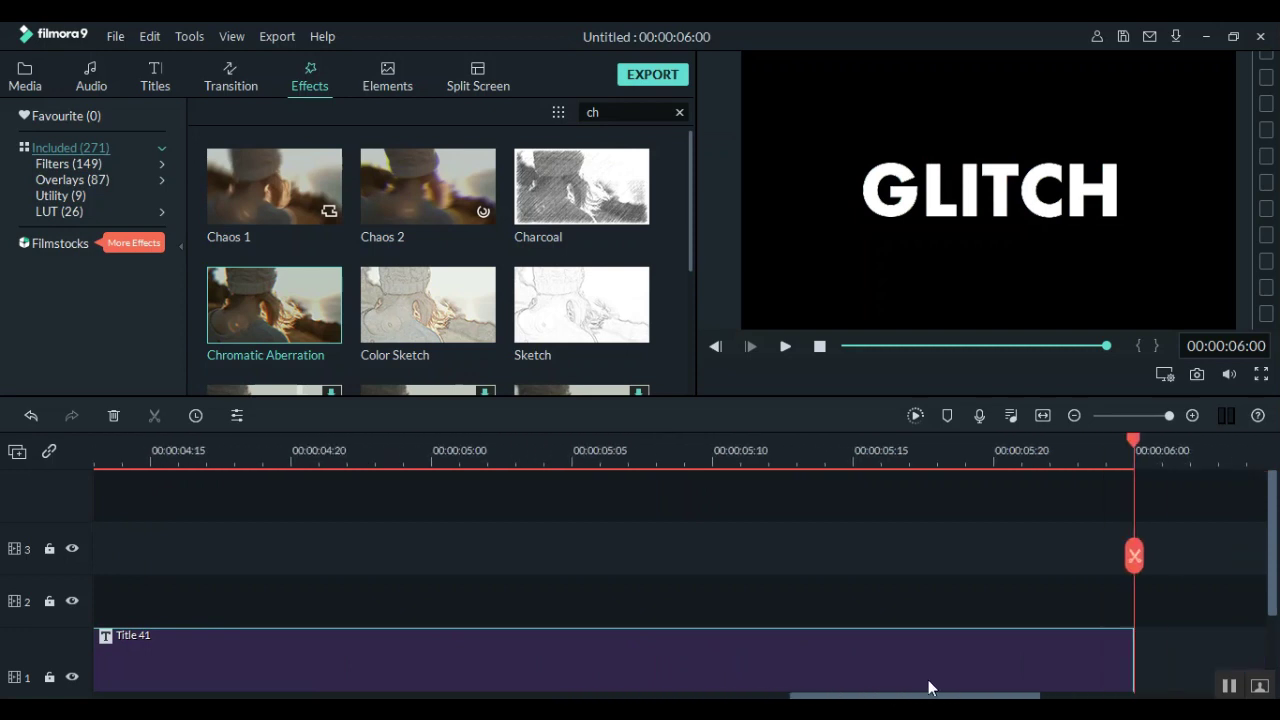
{"action": "left_click", "coordinate": [712, 461]}
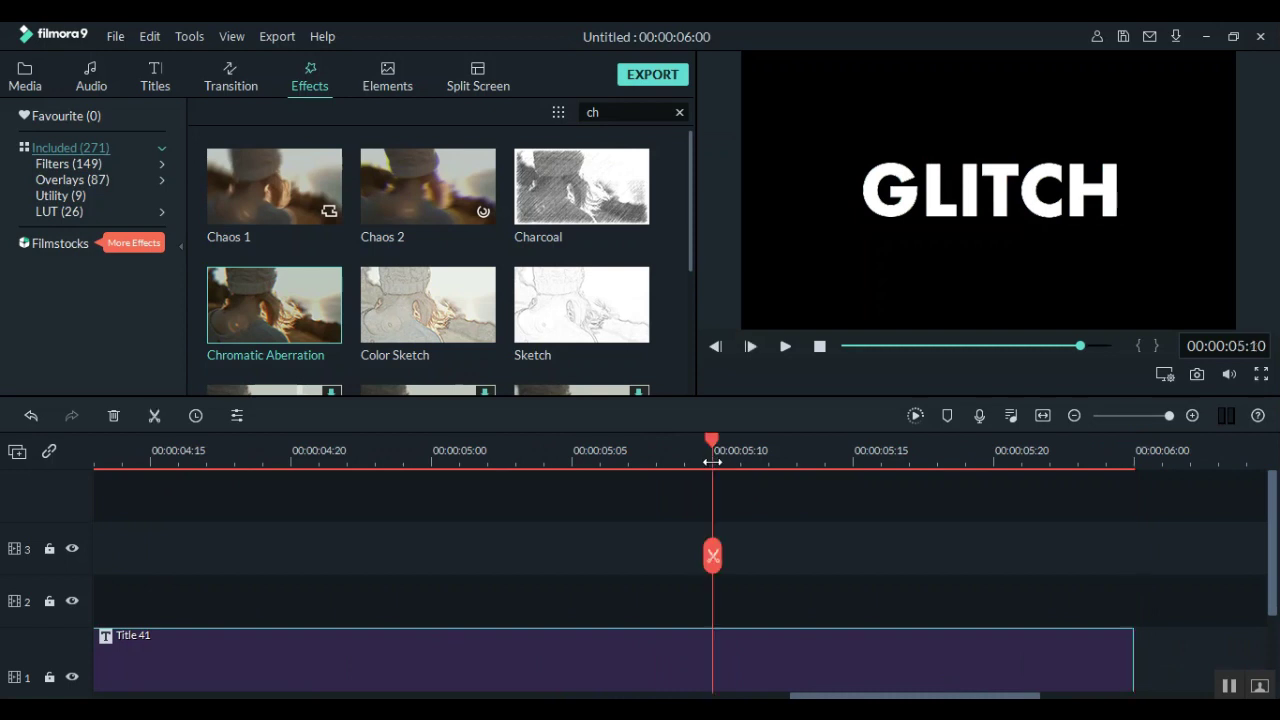
{"action": "left_click", "coordinate": [426, 466]}
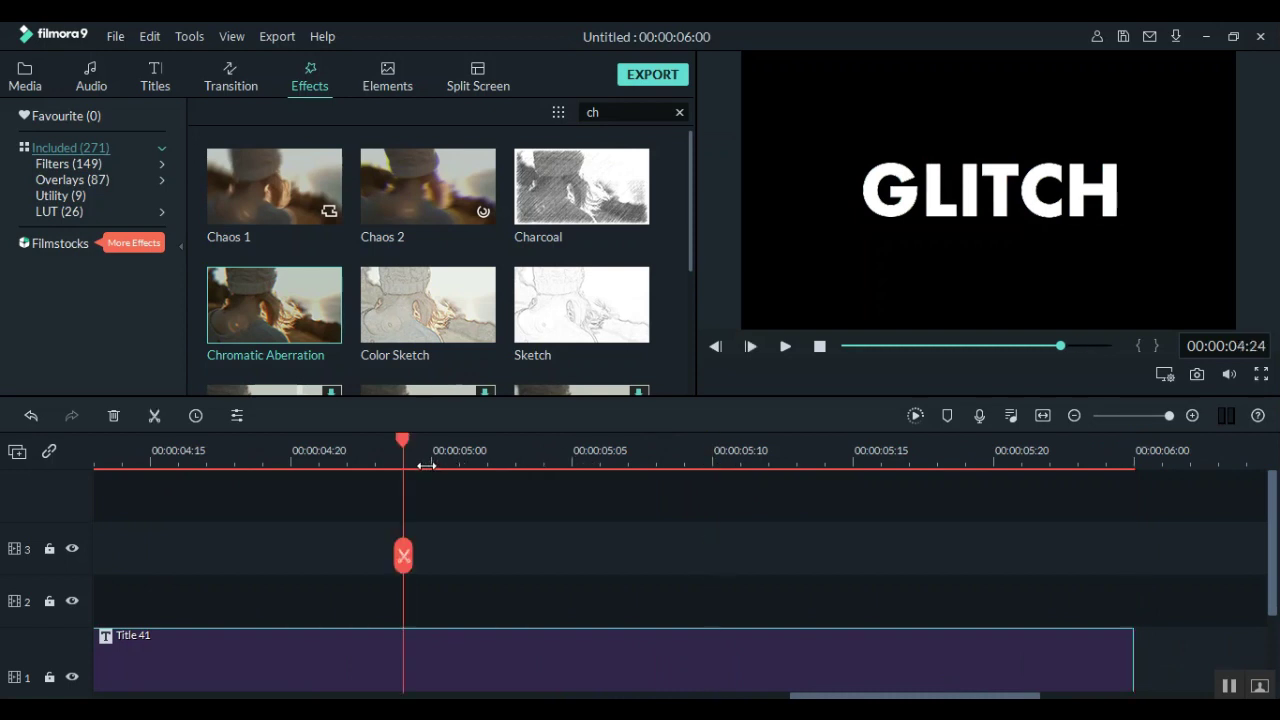
{"action": "left_click", "coordinate": [430, 463]}
{"action": "left_click", "coordinate": [432, 558]}
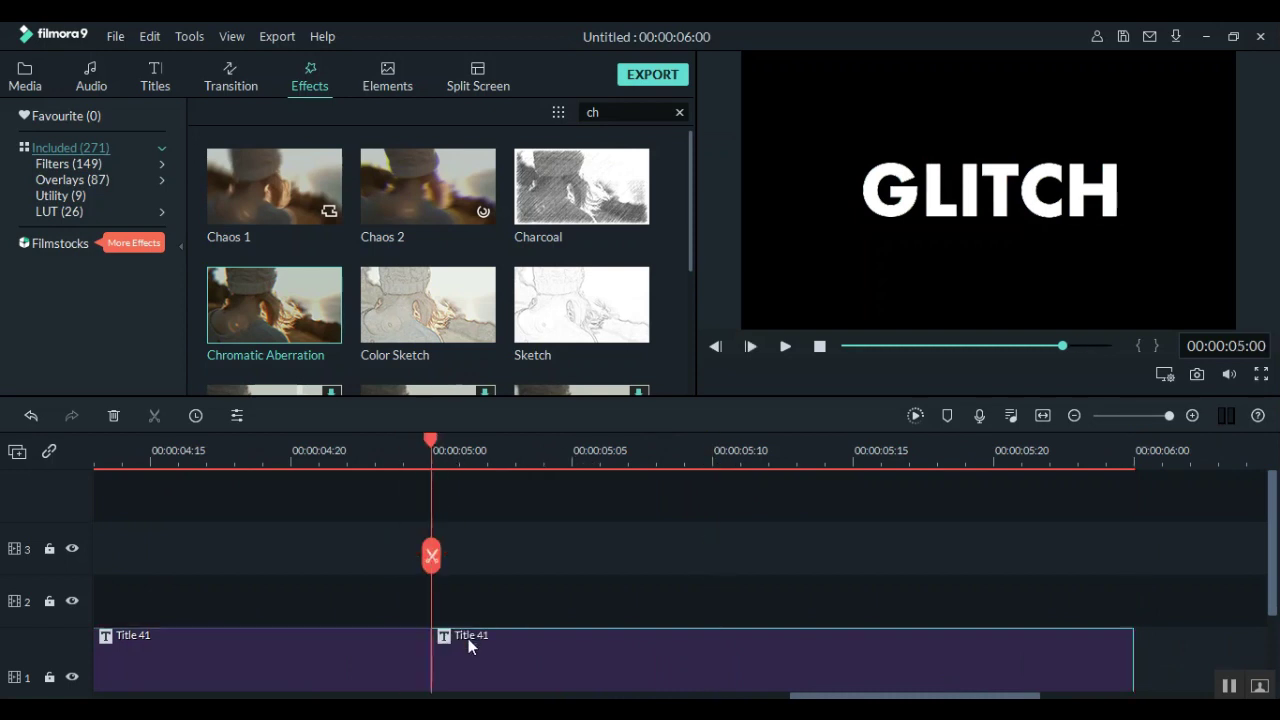
{"action": "key", "text": "Delete"}
Play back the sequence from the beginning to review the Chromatic Aberration section and the extended title.
{"action": "left_click_drag", "start_coordinate": [1022, 697], "coordinate": [152, 697]}
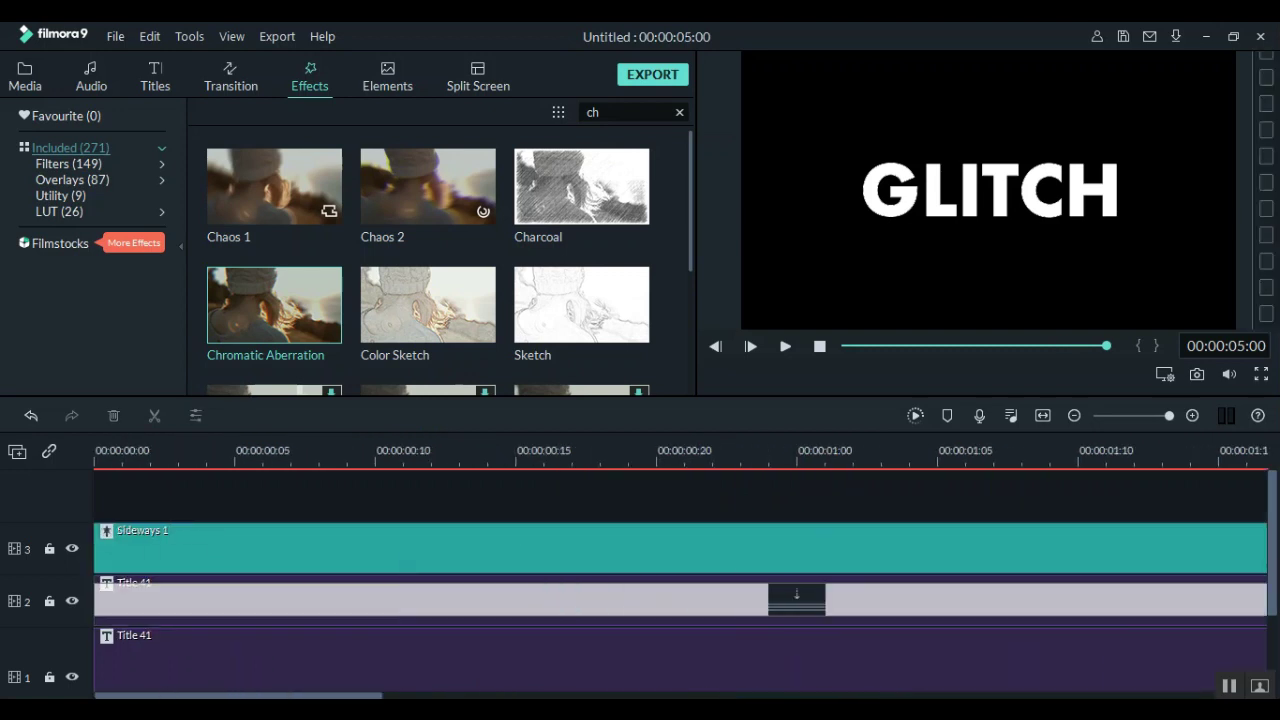
{"action": "left_click", "coordinate": [819, 346]}
{"action": "left_click", "coordinate": [787, 347]}
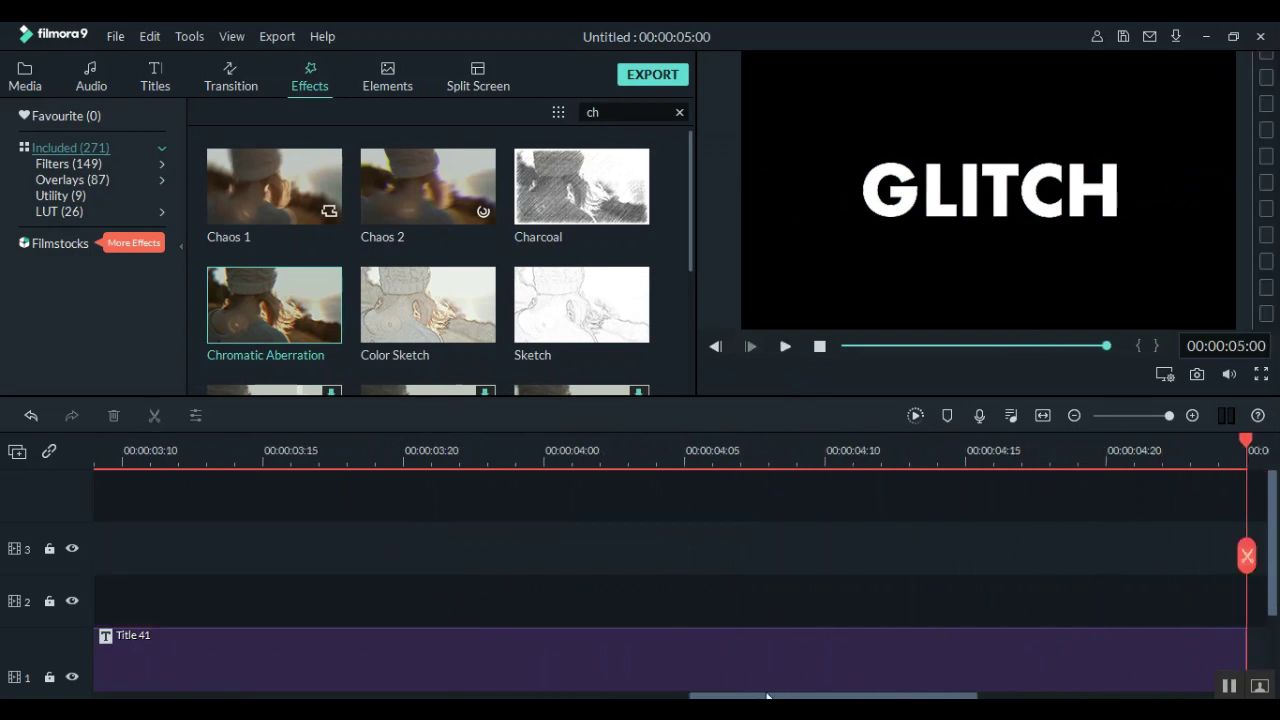
{"action": "left_click", "coordinate": [819, 346]}
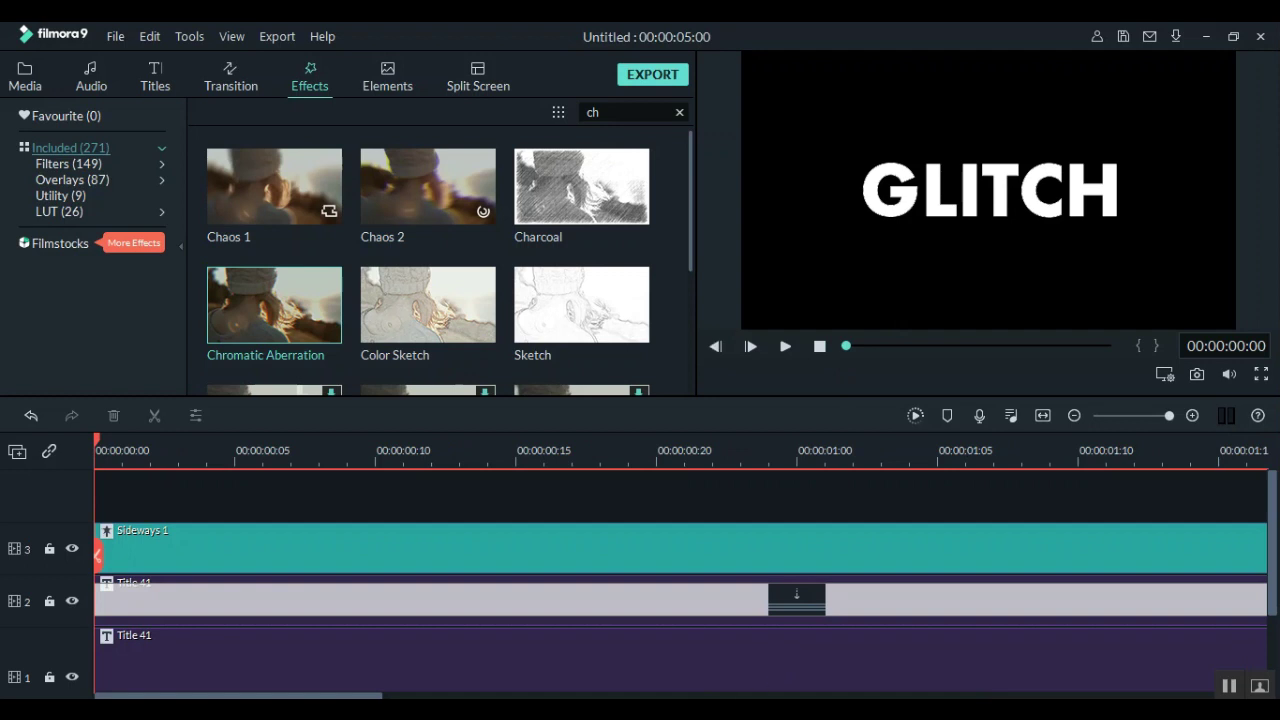
Search the effects for "side" and place Sideways 2 on a new track 4 at 00:00:02:00, above Chromatic Aberration.
{"action": "left_click_drag", "start_coordinate": [372, 697], "coordinate": [640, 692]}
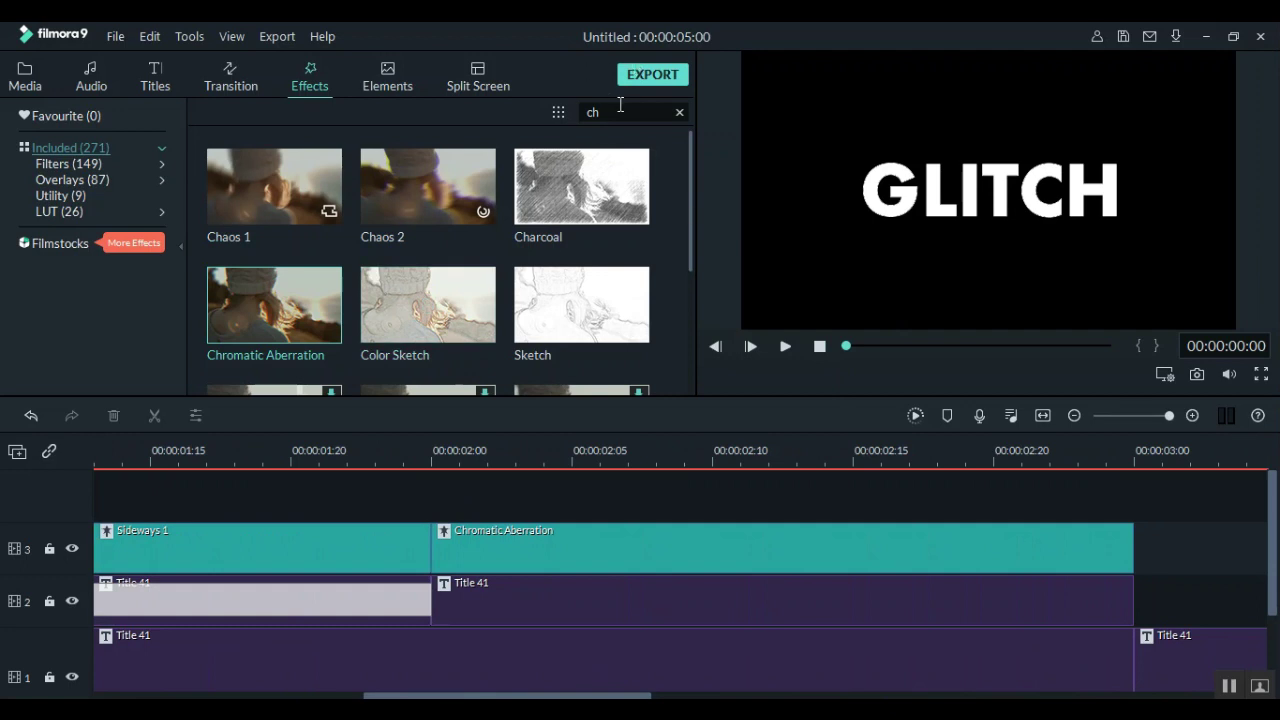
{"action": "key", "text": "BackSpace"}
{"action": "key", "text": "BackSpace"}
{"action": "type", "text": "side"}
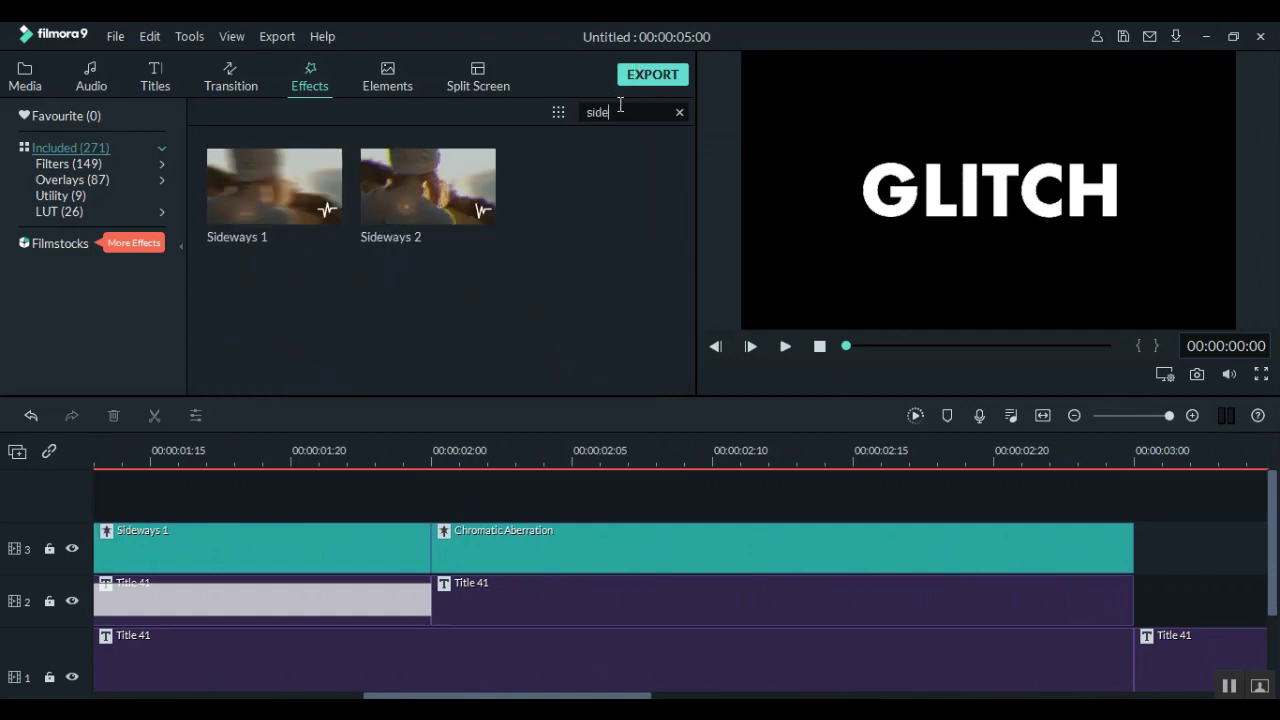
{"action": "left_click_drag", "start_coordinate": [459, 210], "coordinate": [417, 497]}
{"action": "scroll", "coordinate": [718, 596], "scroll_direction": "down", "scroll_amount": 3}
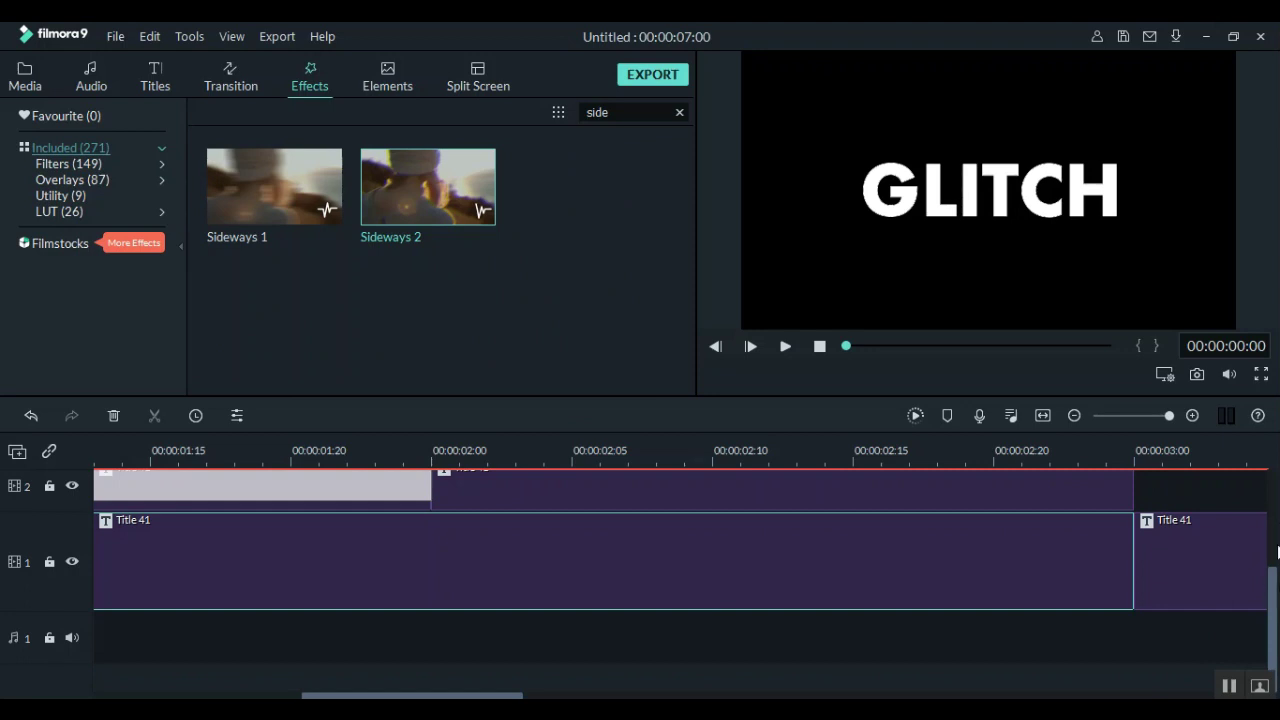
Play back the sequence from the beginning to review the Sideways 2 effect on the GLITCH title.
{"action": "left_click_drag", "start_coordinate": [1274, 592], "coordinate": [1277, 452]}
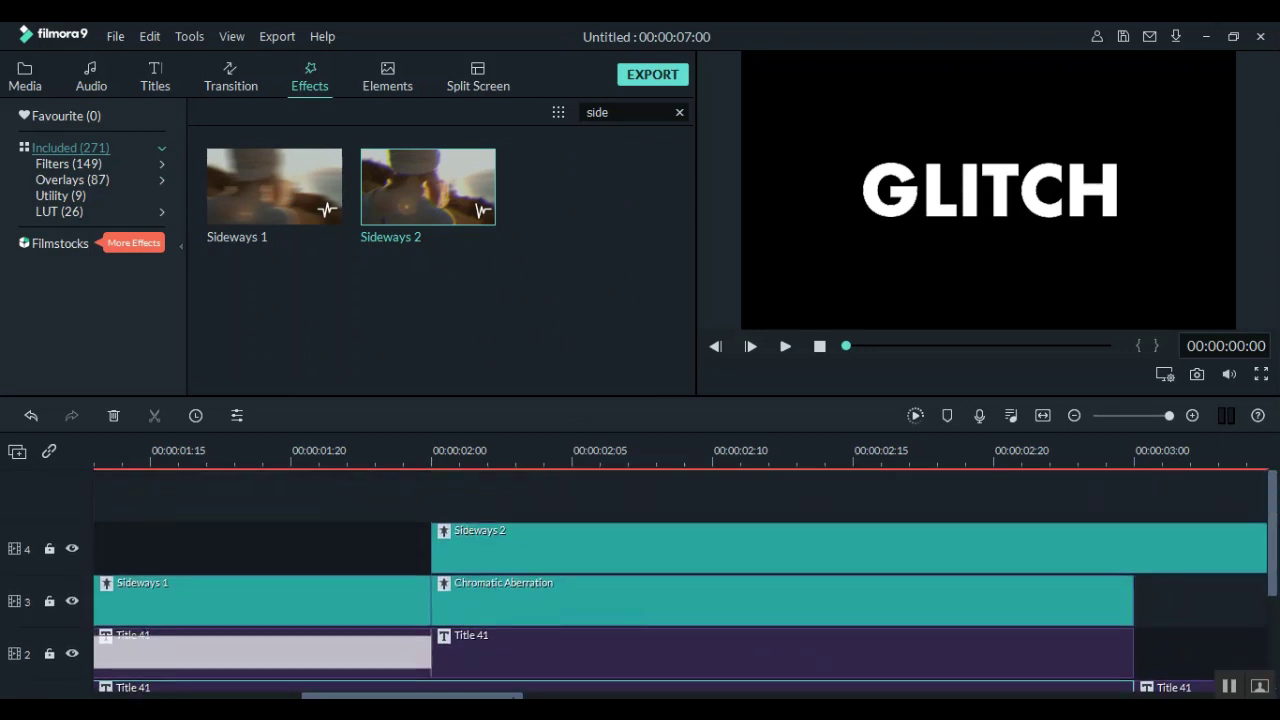
{"action": "left_click_drag", "start_coordinate": [499, 695], "coordinate": [157, 674]}
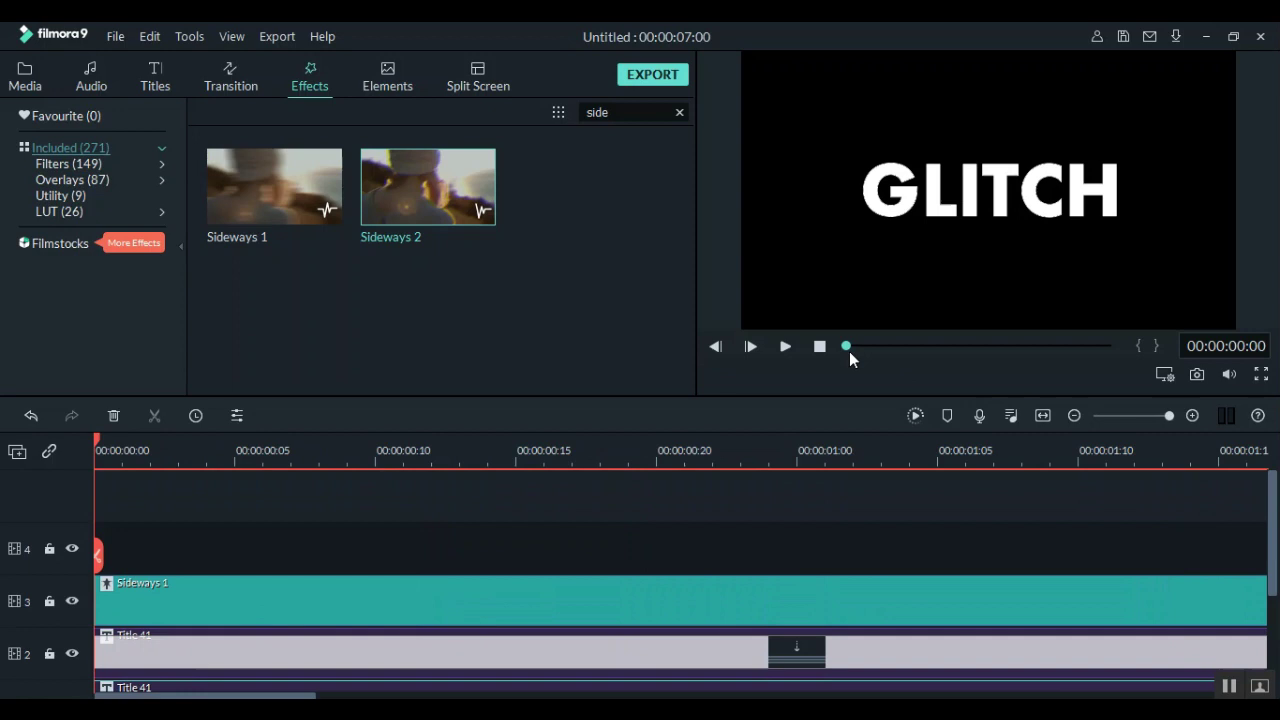
{"action": "left_click", "coordinate": [785, 347]}
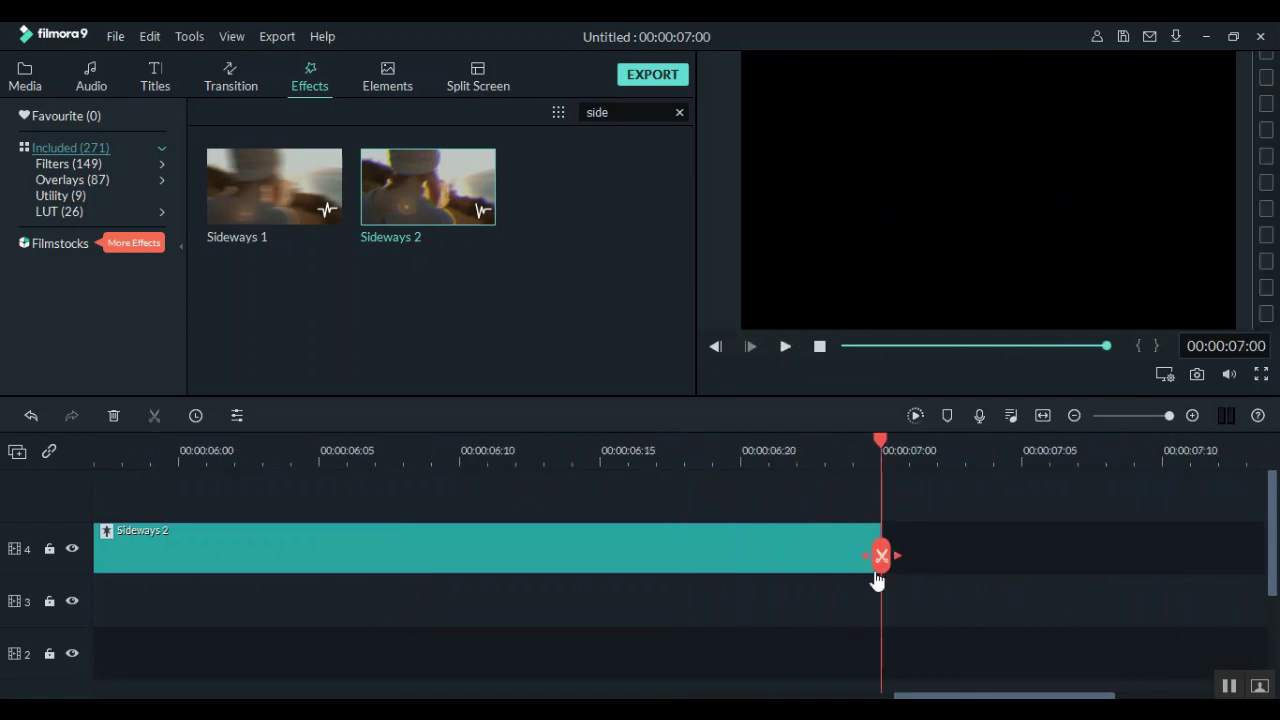
Split the Sideways 2 effect on track 4 at 00:00:03:00 and delete the part after the cut.
{"action": "left_click_drag", "start_coordinate": [917, 699], "coordinate": [447, 690]}
{"action": "left_click", "coordinate": [511, 461]}
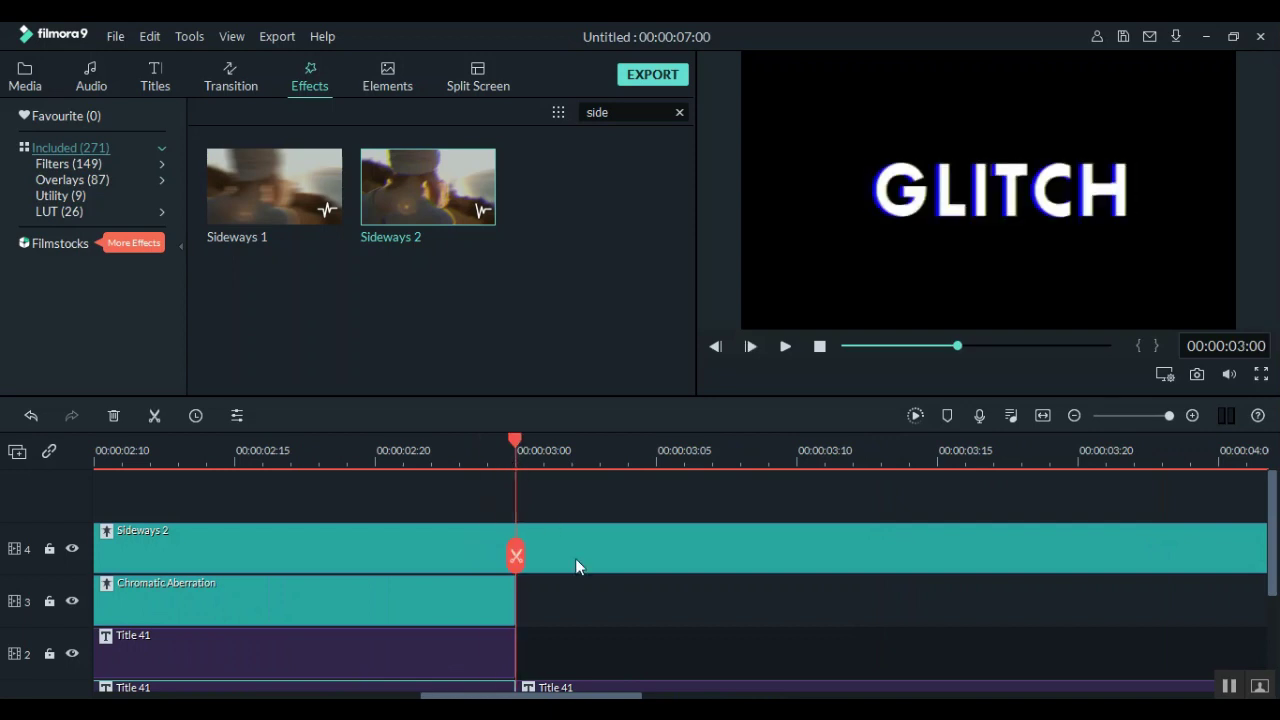
{"action": "left_click", "coordinate": [516, 556]}
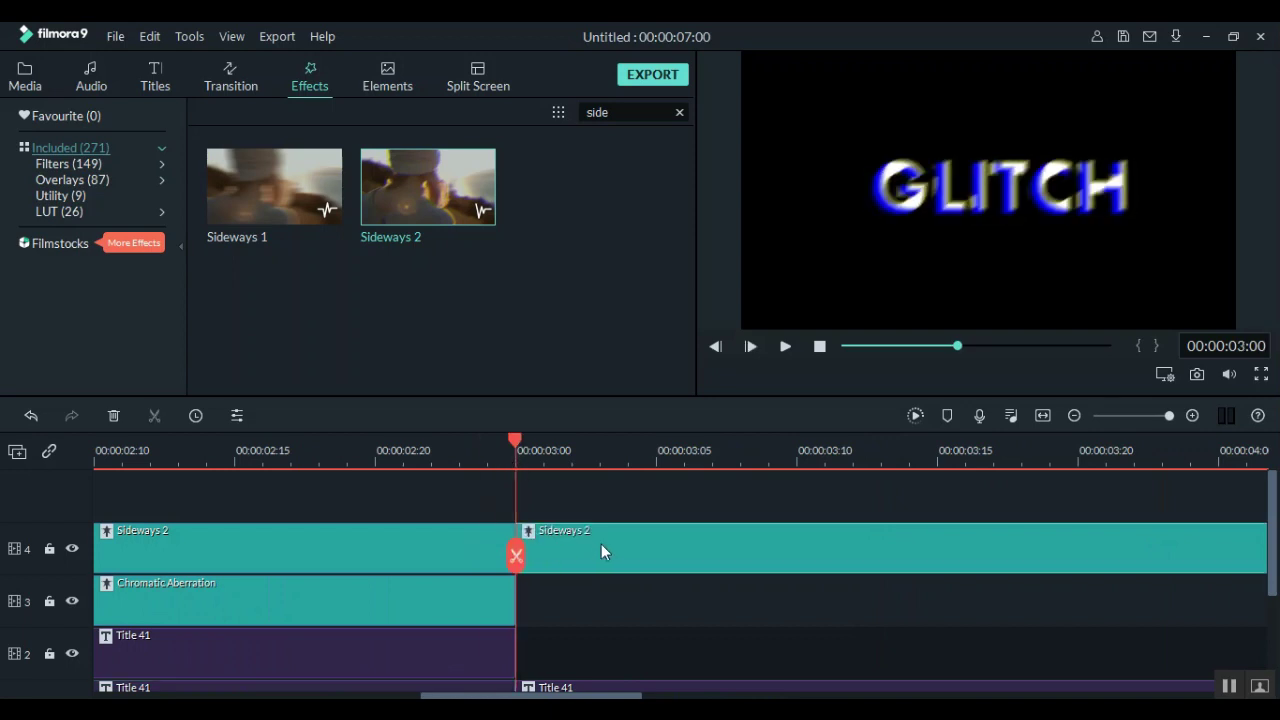
{"action": "key", "text": "Delete"}
Play back the whole sequence twice to check the glitch animation with the trimmed Sideways 2 effect.
{"action": "scroll", "coordinate": [680, 580], "scroll_direction": "left", "scroll_amount": 10}
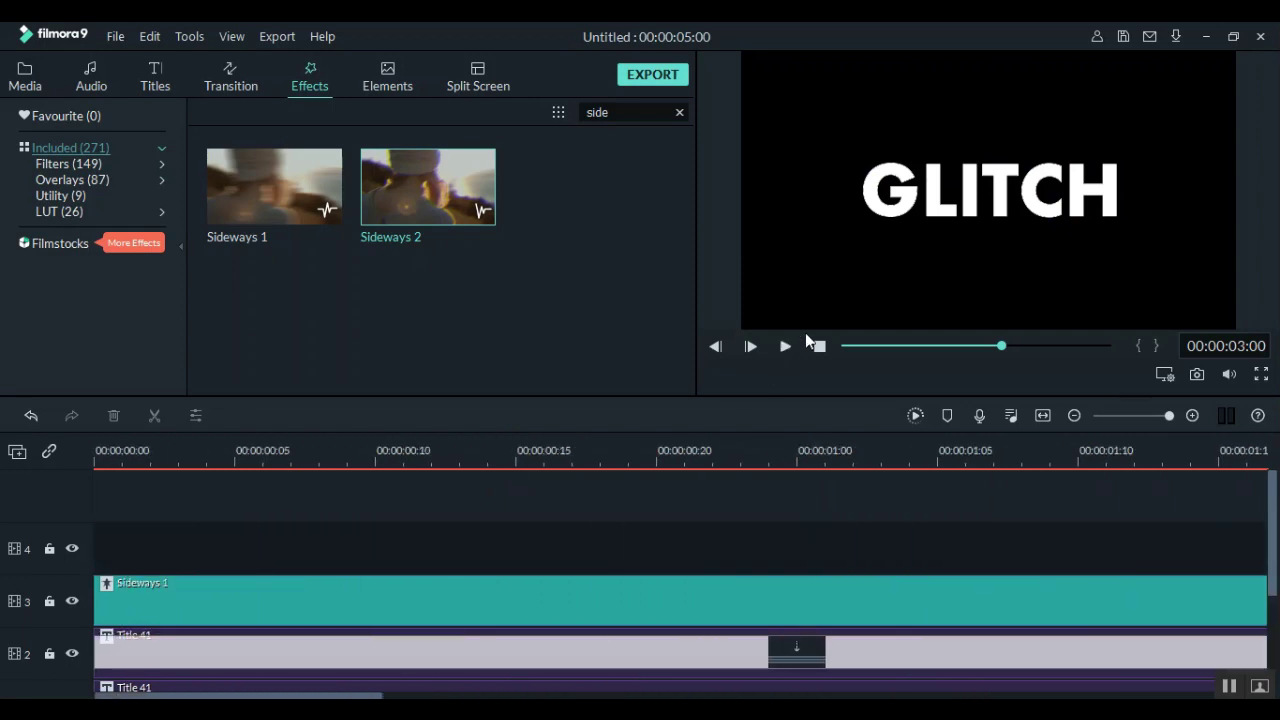
{"action": "left_click", "coordinate": [784, 347]}
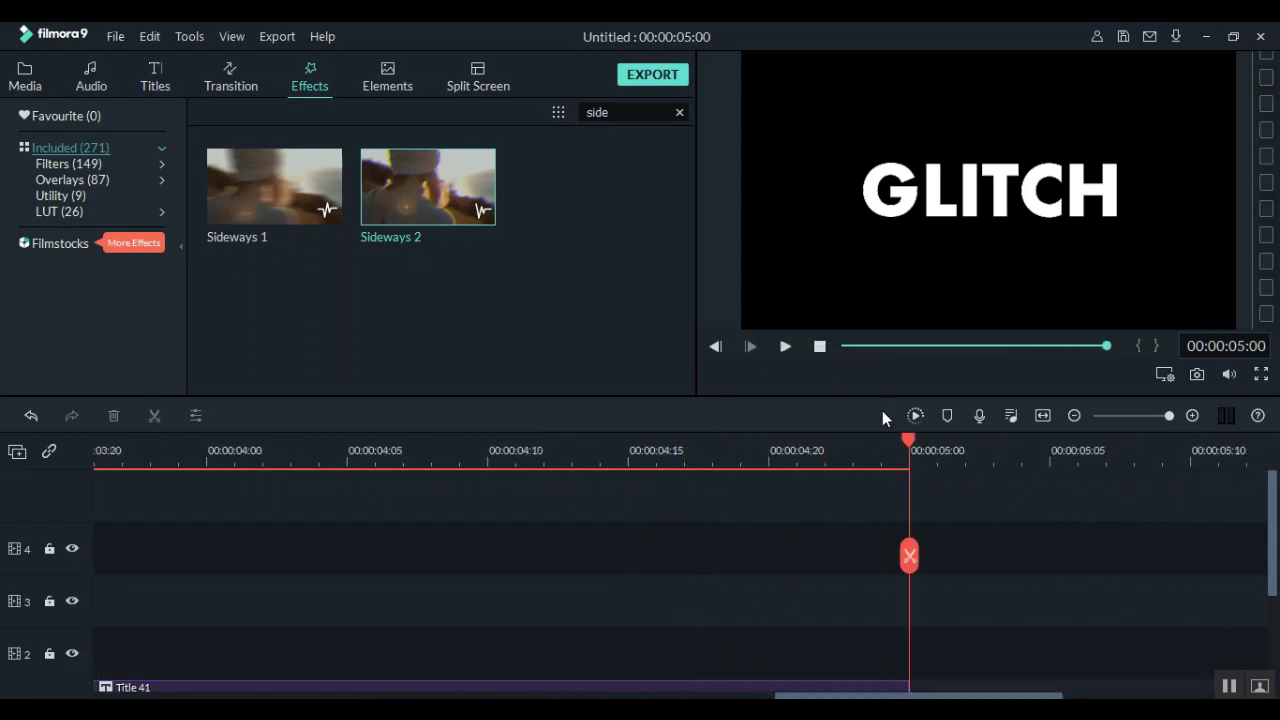
{"action": "left_click", "coordinate": [819, 346]}
{"action": "left_click", "coordinate": [785, 346]}
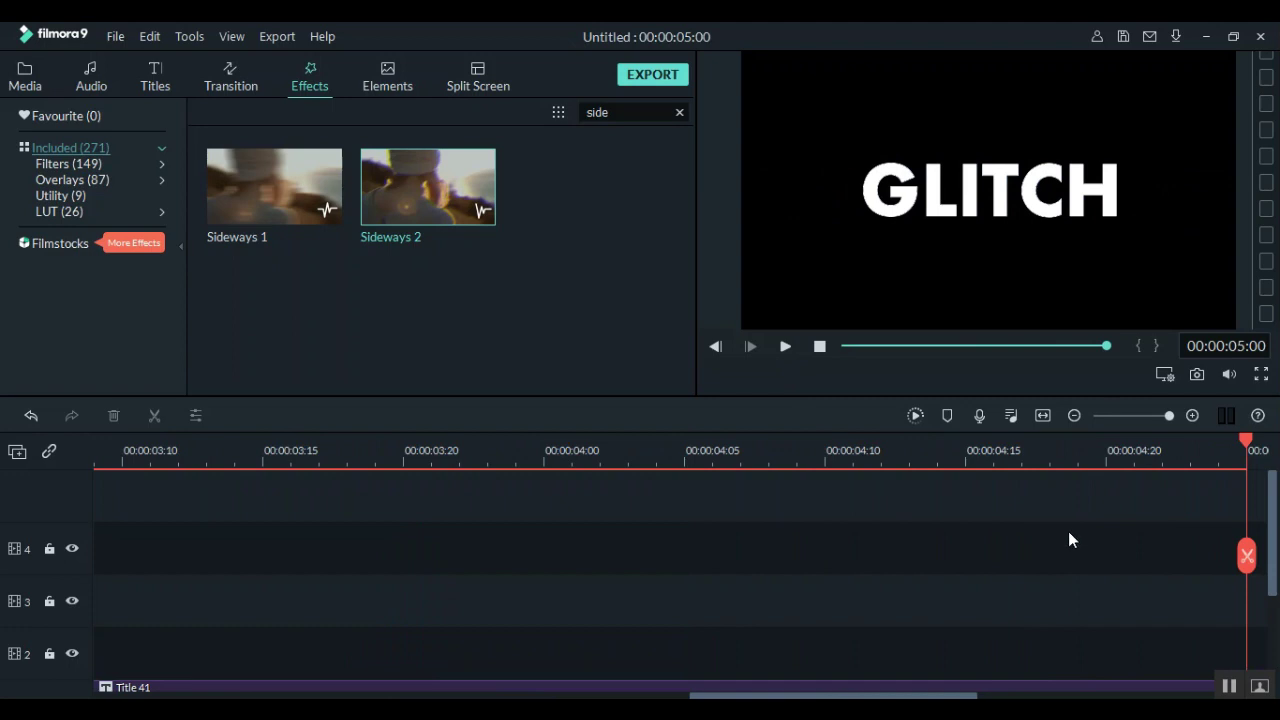
Watch the finished glitch animation in full-screen preview and return to the editor.
{"action": "left_click", "coordinate": [1262, 375]}
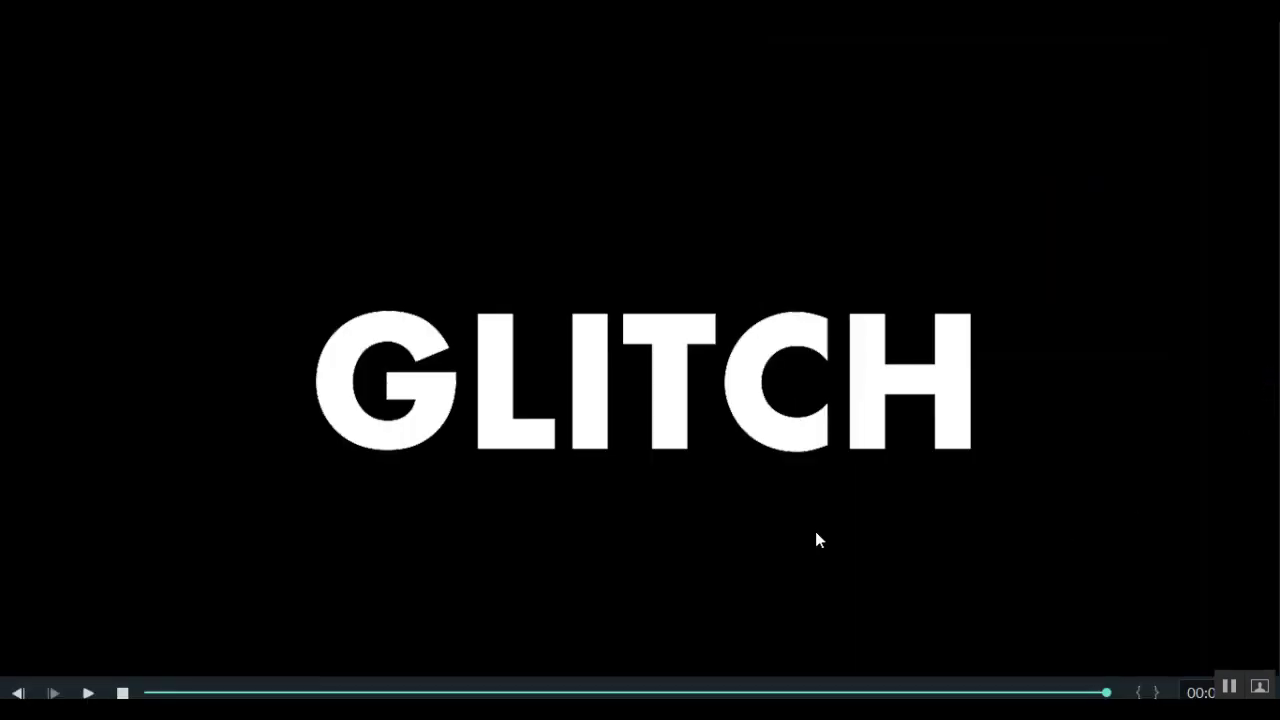
{"action": "left_click", "coordinate": [87, 690]}
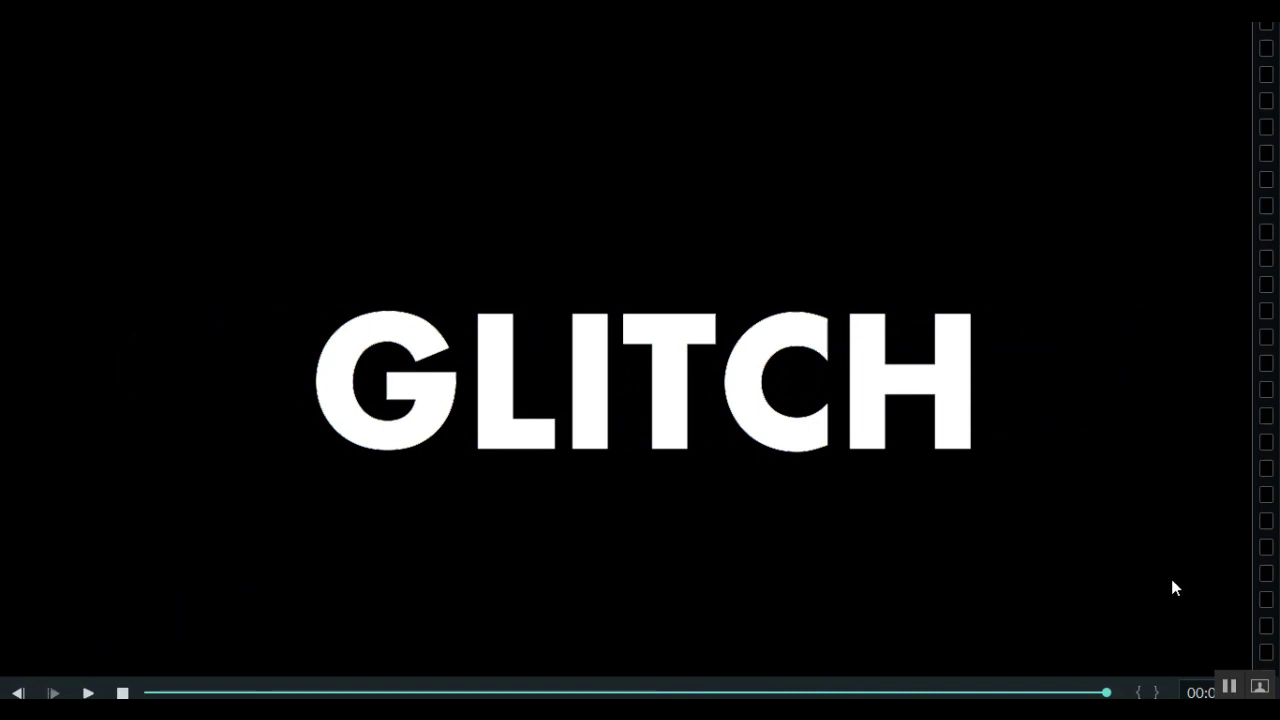
{"action": "key", "text": "Escape"}
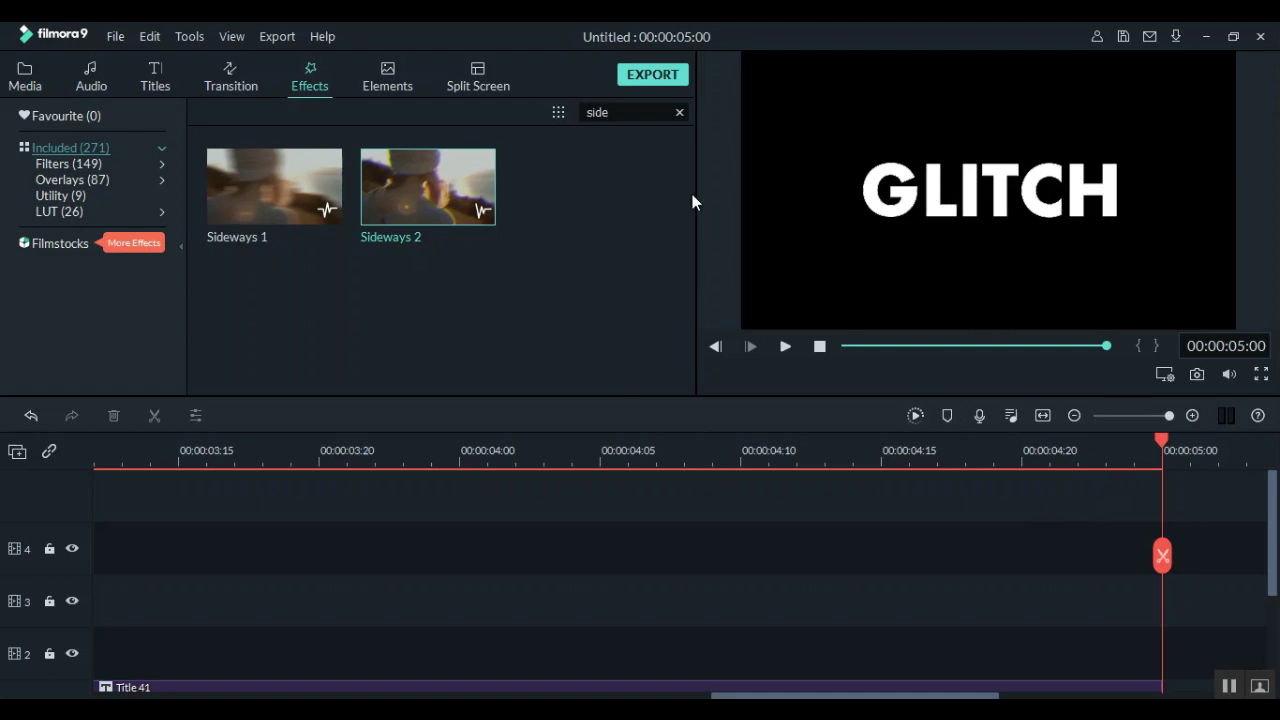
Open the video export settings and start choosing the destination folder for the file.
{"action": "left_click", "coordinate": [651, 78]}
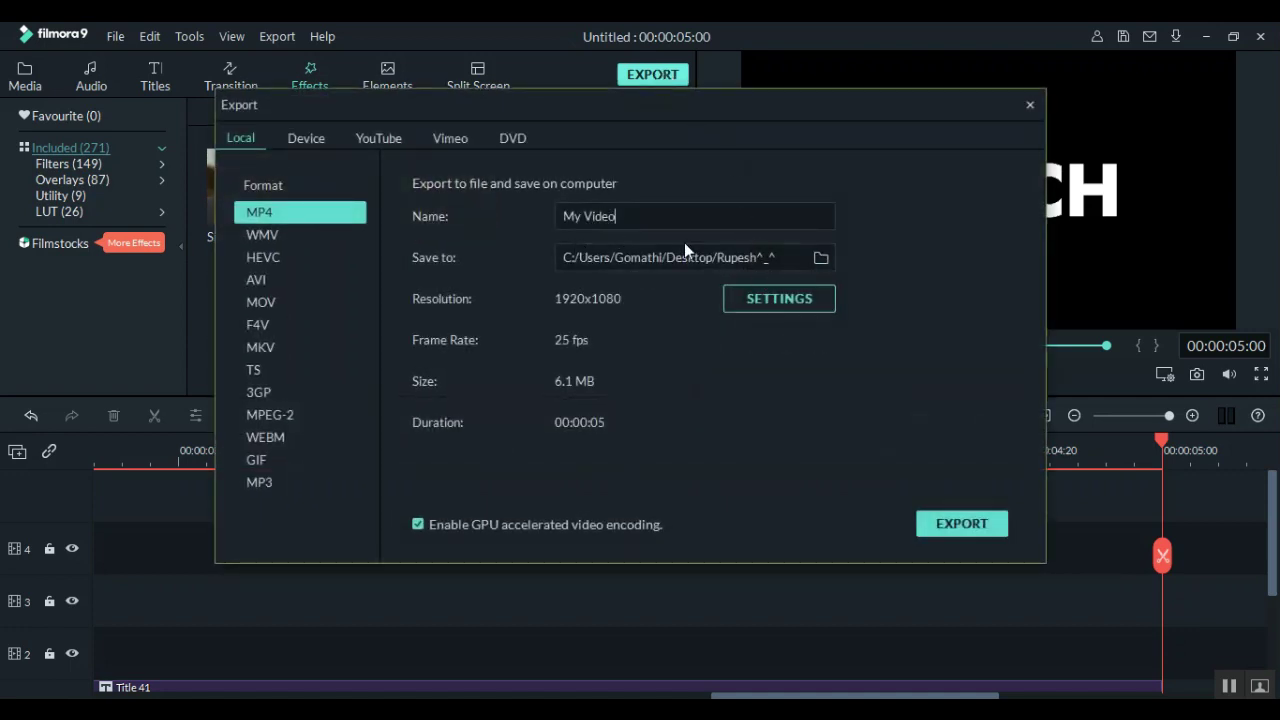
{"action": "left_click", "coordinate": [821, 259]}
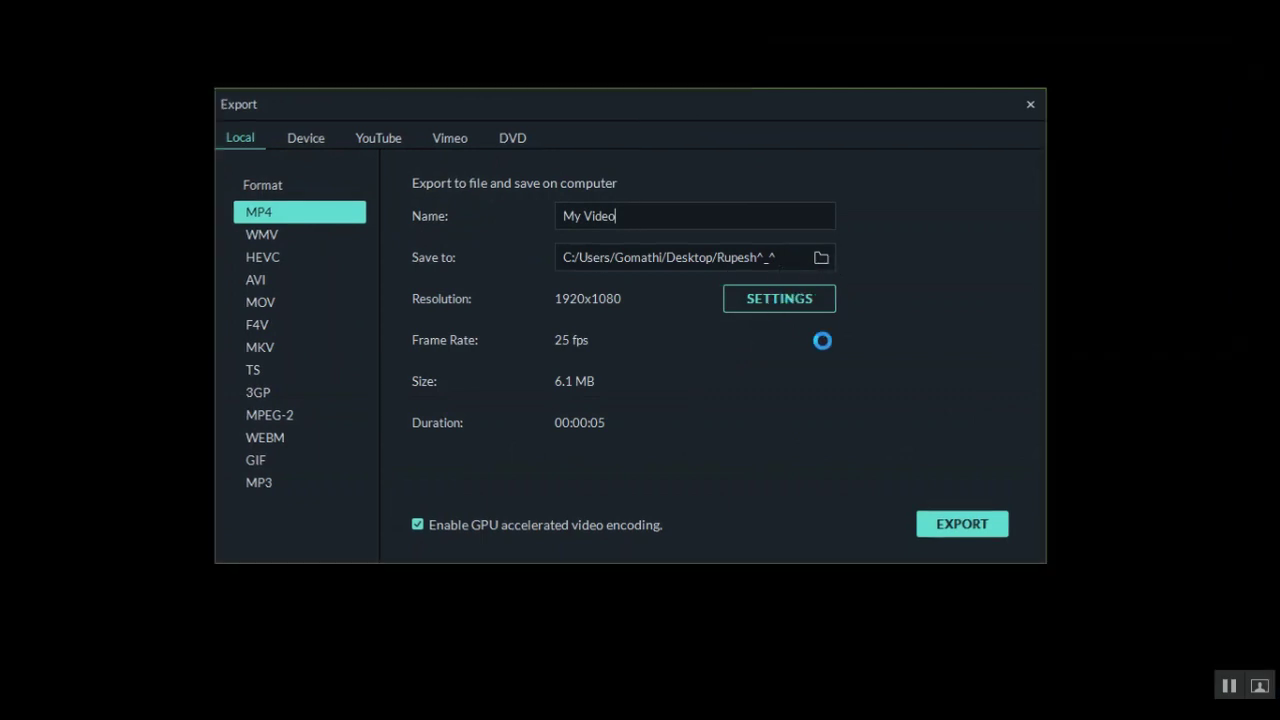